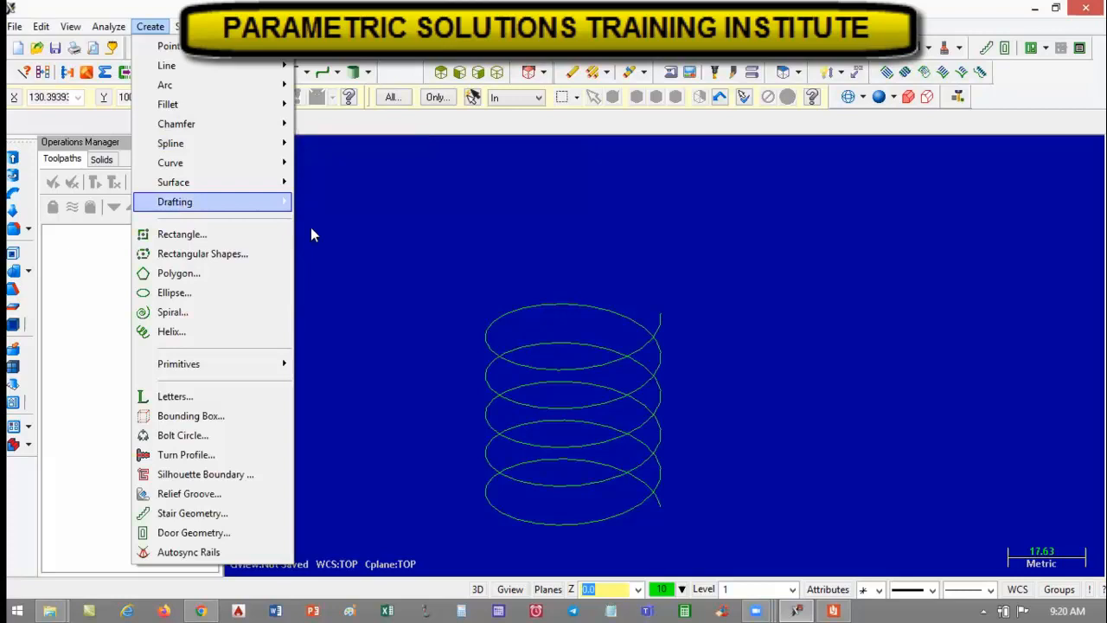
pyautogui.moveTo(259, 202)
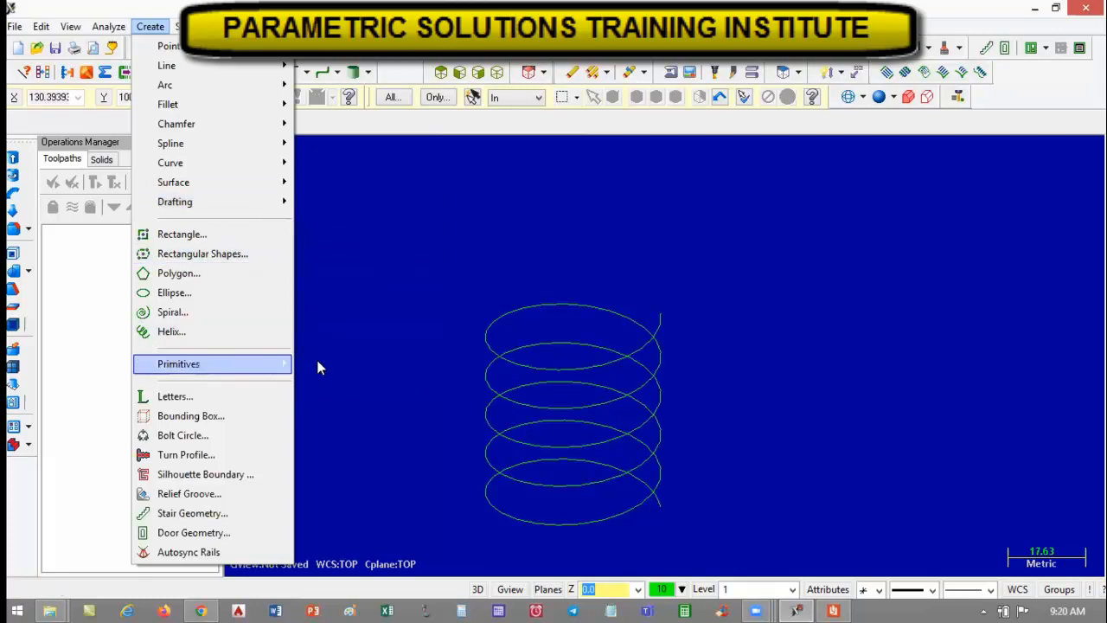
pyautogui.moveTo(317, 367)
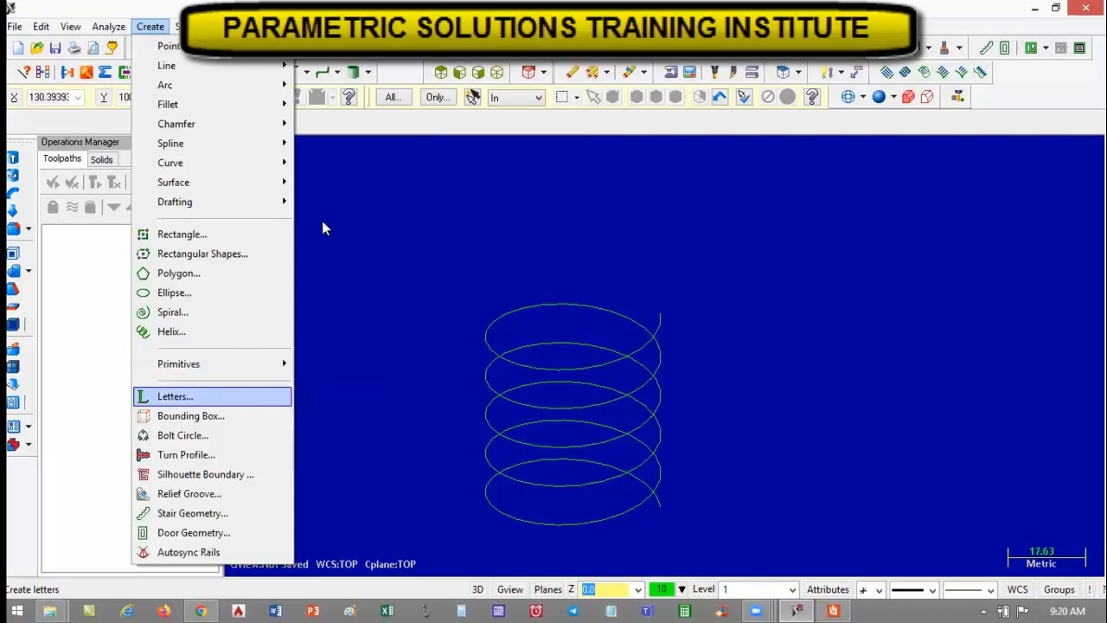
pyautogui.click(351, 121)
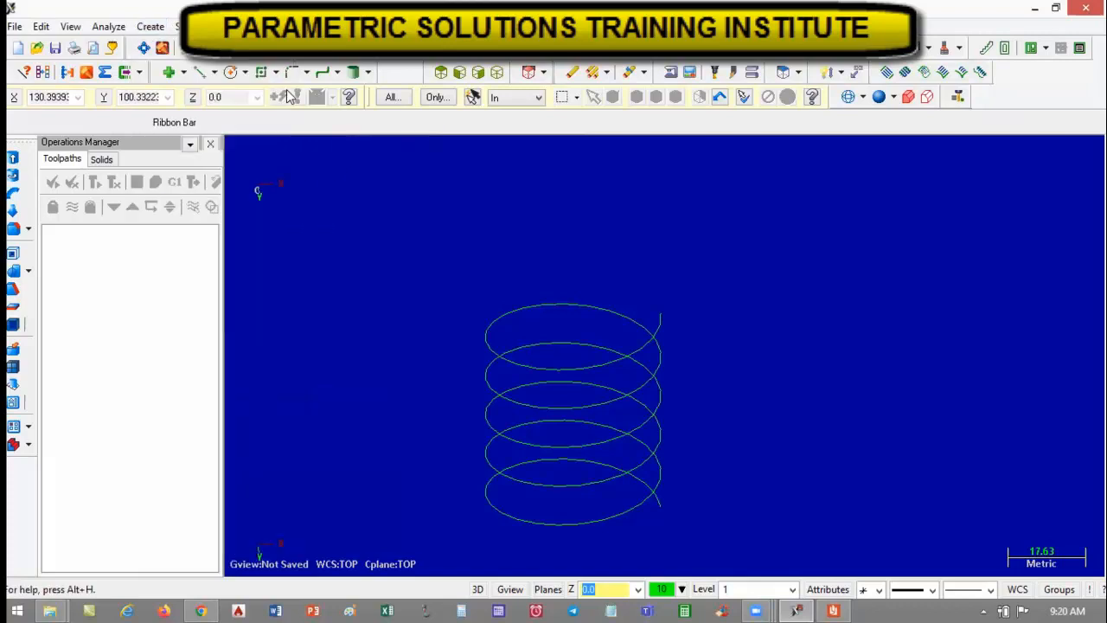
# Start a new file and discard the unsaved changes to the helix drawing.
pyautogui.click(15, 26)
pyautogui.click(64, 26)
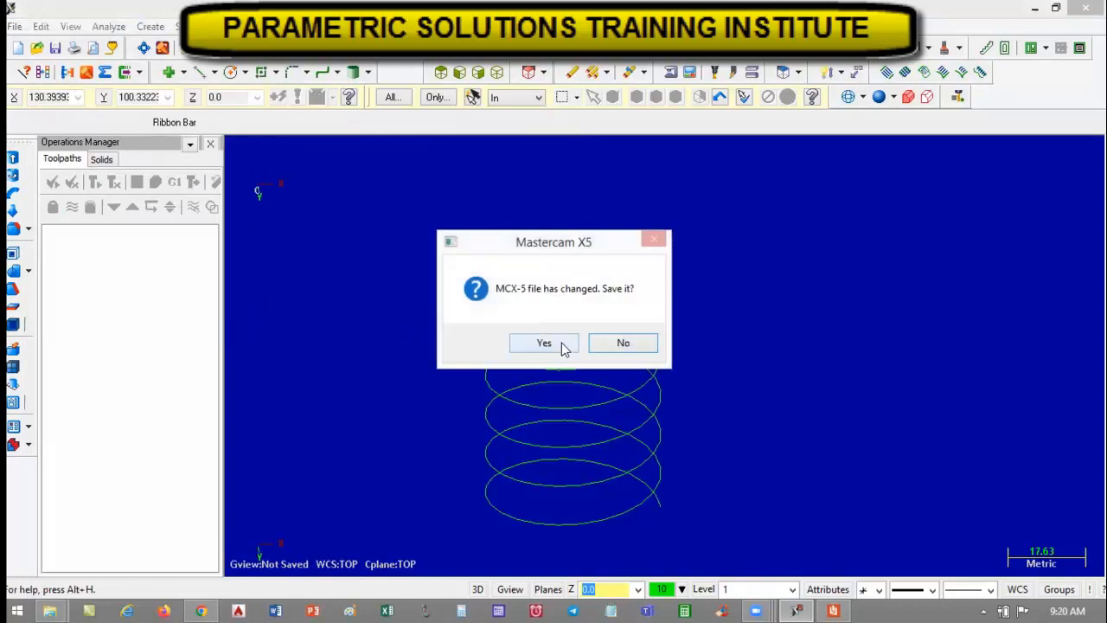
pyautogui.click(619, 343)
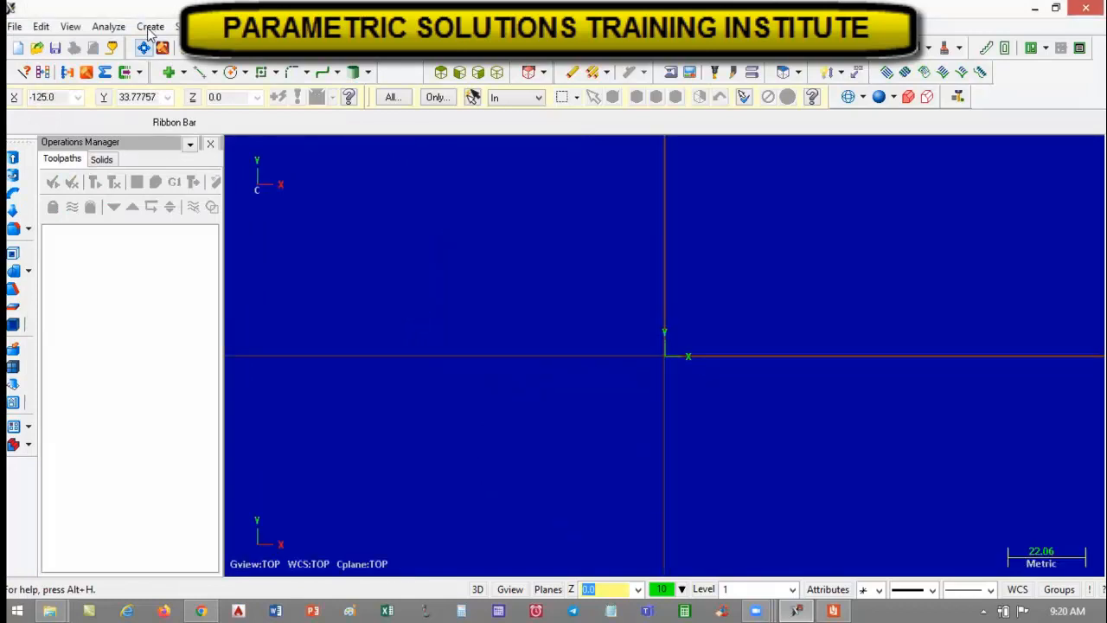
# Begin creating letters with the text CNC PROGRAMMING, keeping the MCX (Box) font.
pyautogui.click(152, 33)
pyautogui.click(179, 397)
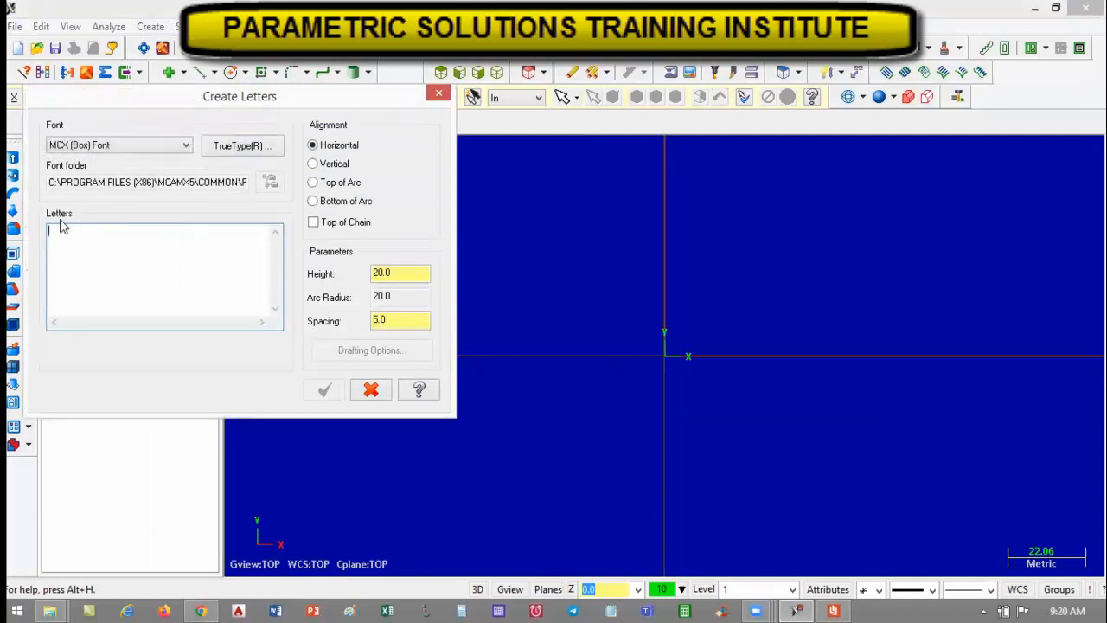
pyautogui.write('CNC PROGRAMMING')
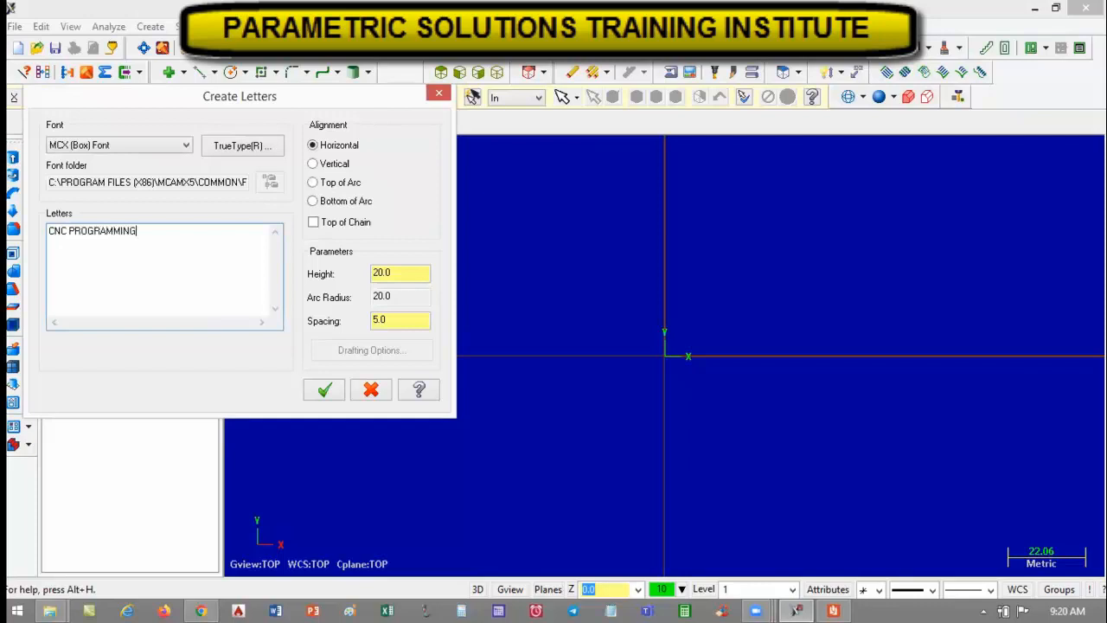
pyautogui.click(186, 146)
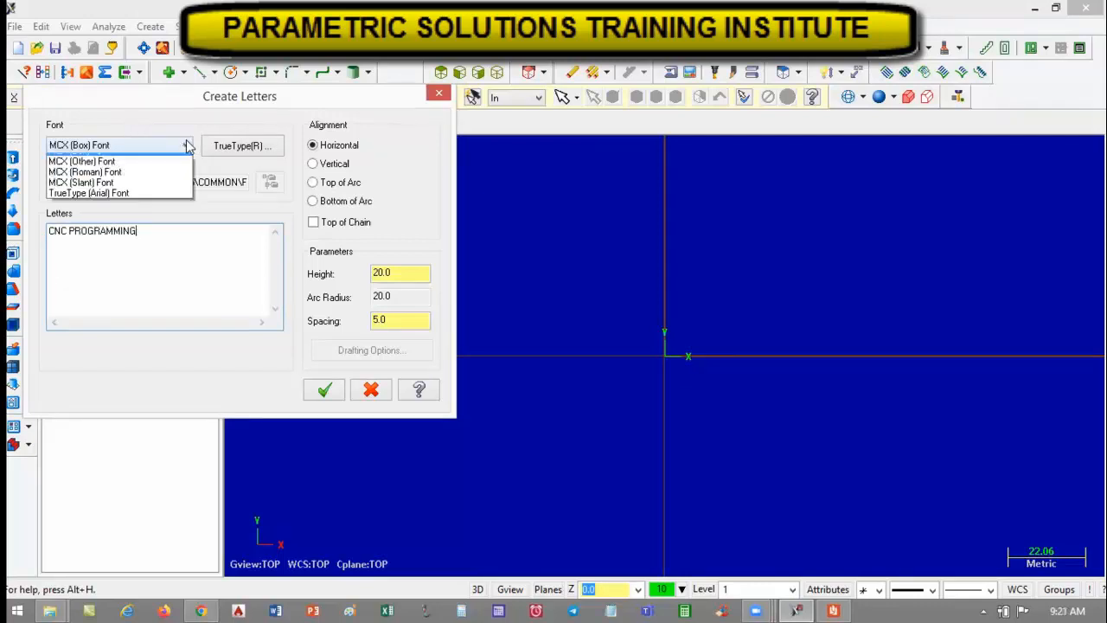
pyautogui.click(260, 143)
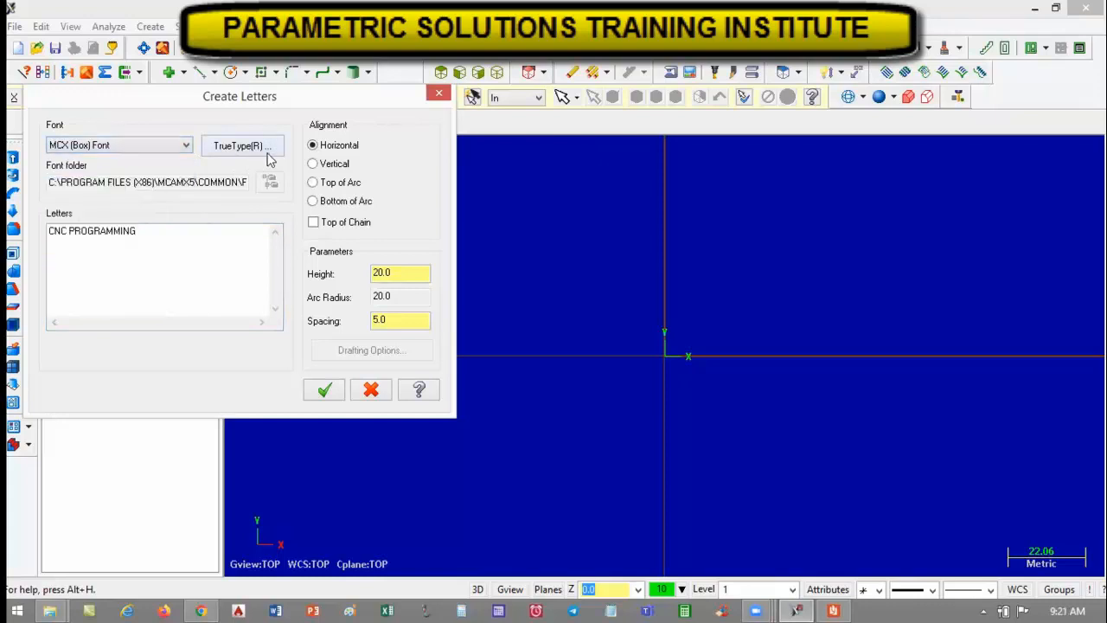
# Set the letter height to 10 mm and place the CNC PROGRAMMING letters starting above and left of the origin.
pyautogui.doubleClick(372, 272)
pyautogui.write('10')
pyautogui.press('Return')
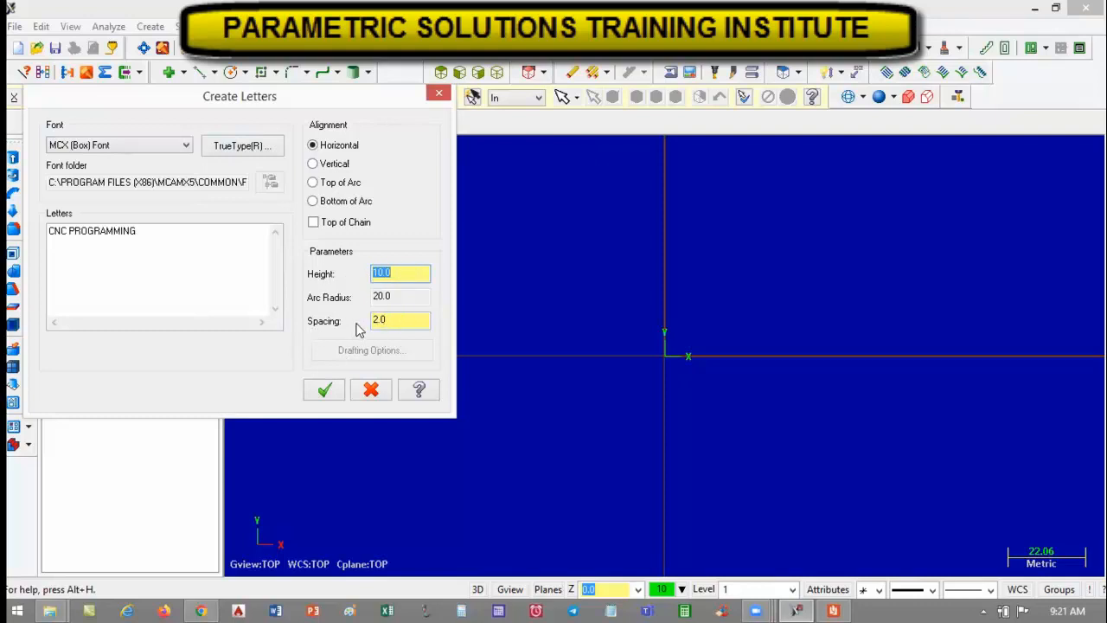
pyautogui.click(419, 321)
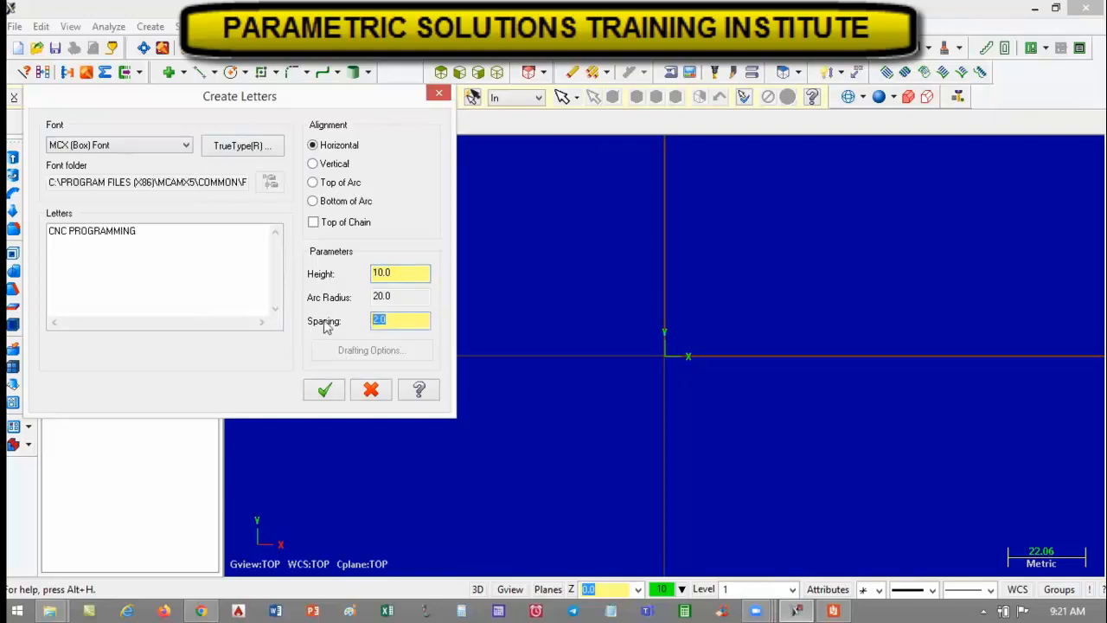
pyautogui.click(325, 392)
pyautogui.click(554, 279)
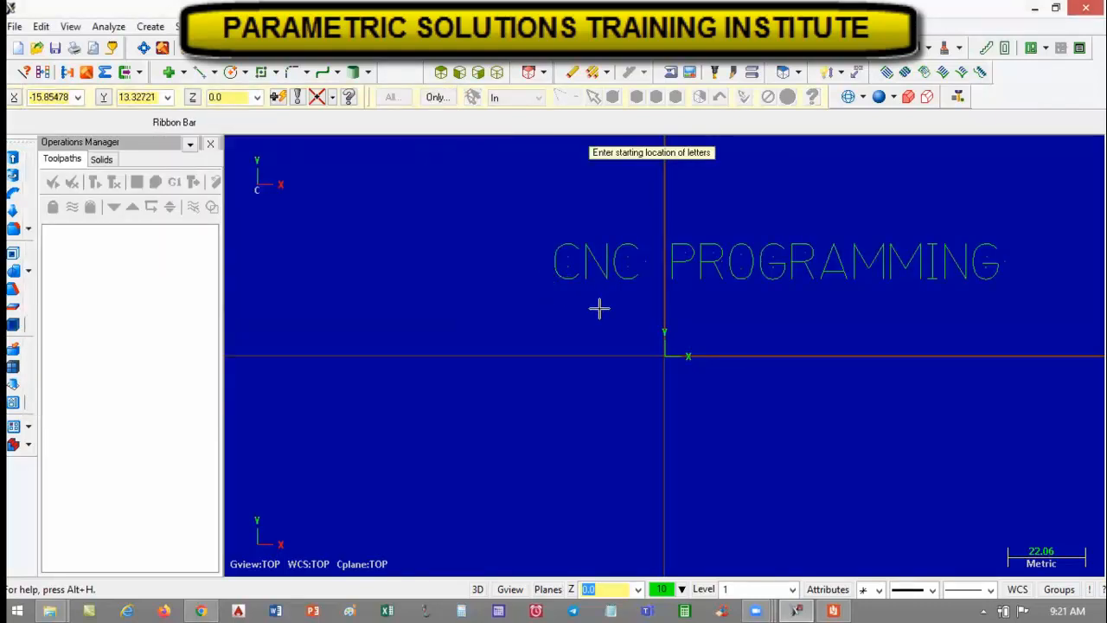
# Examine the placed CNC PROGRAMMING letters at closer and wider zoom levels.
pyautogui.scroll(-1, 816, 335)
pyautogui.scroll(2, 877, 316)
pyautogui.scroll(1, 650, 292)
pyautogui.scroll(-1, 547, 259)
pyautogui.click(150, 26)
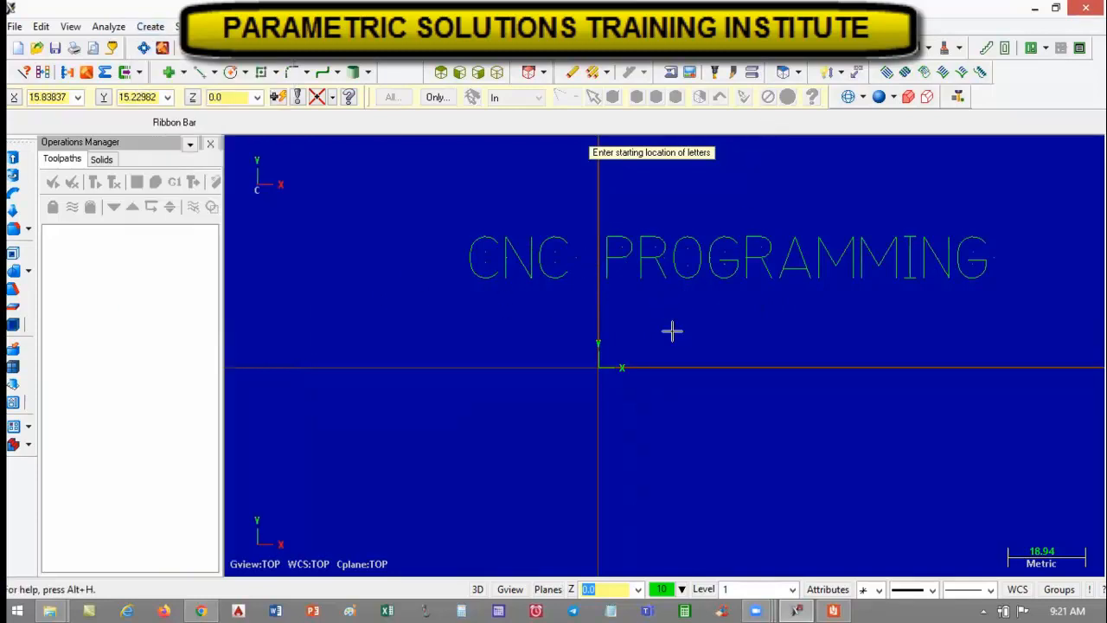
pyautogui.scroll(-2, 688, 334)
pyautogui.scroll(3, 743, 336)
pyautogui.scroll(-2, 720, 350)
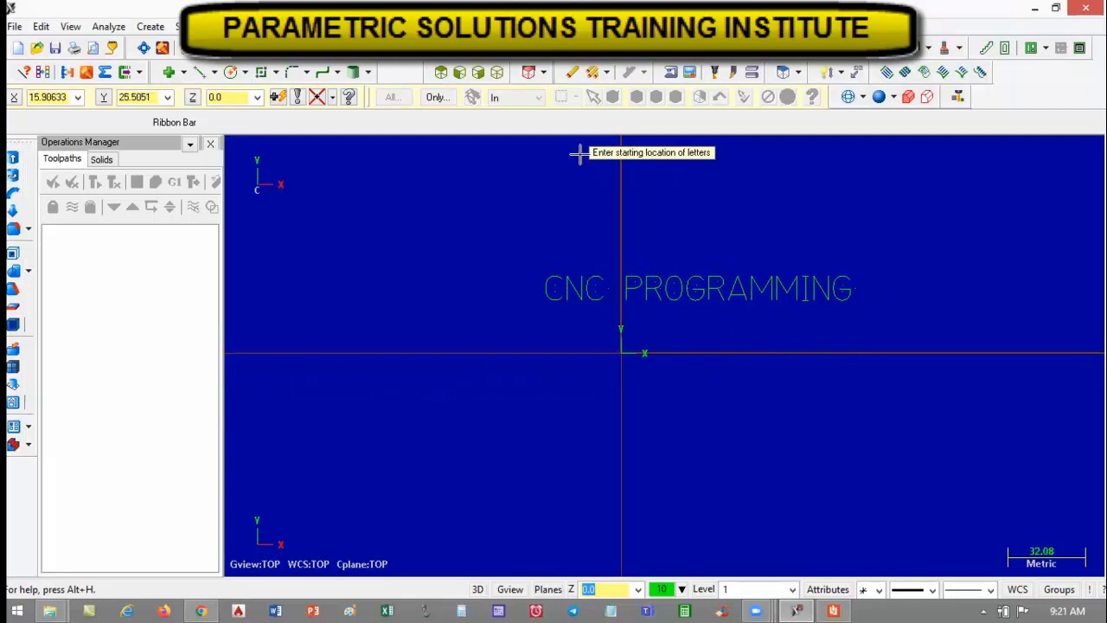
# Delete all entities of the CNC PROGRAMMING lettering.
pyautogui.click(573, 74)
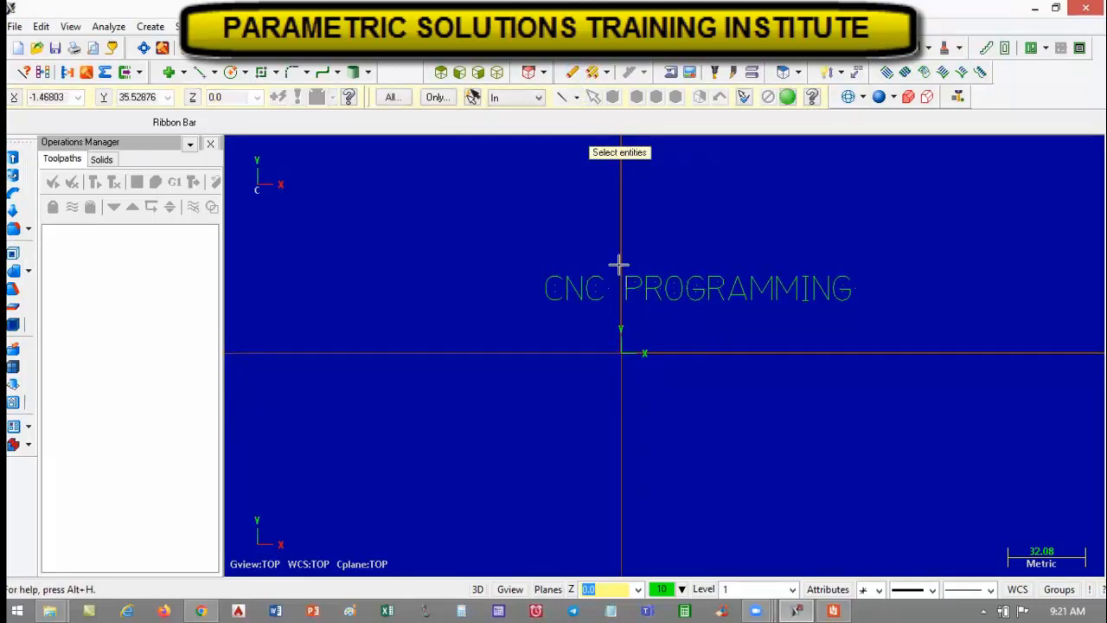
pyautogui.click(787, 97)
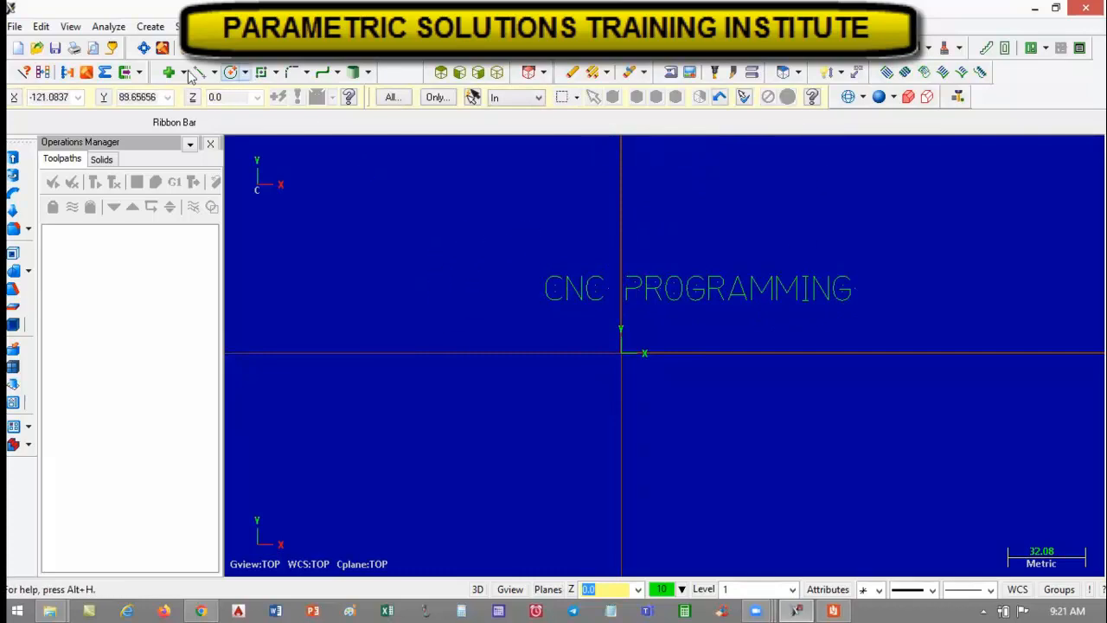
pyautogui.click(143, 47)
pyautogui.scroll(-3, 521, 294)
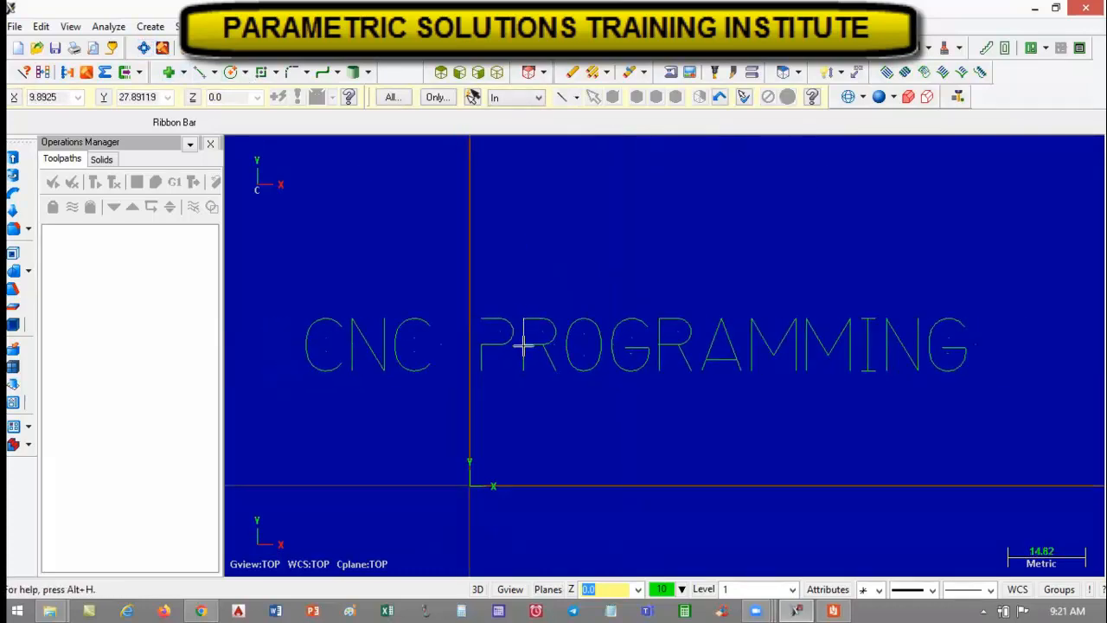
pyautogui.click(573, 71)
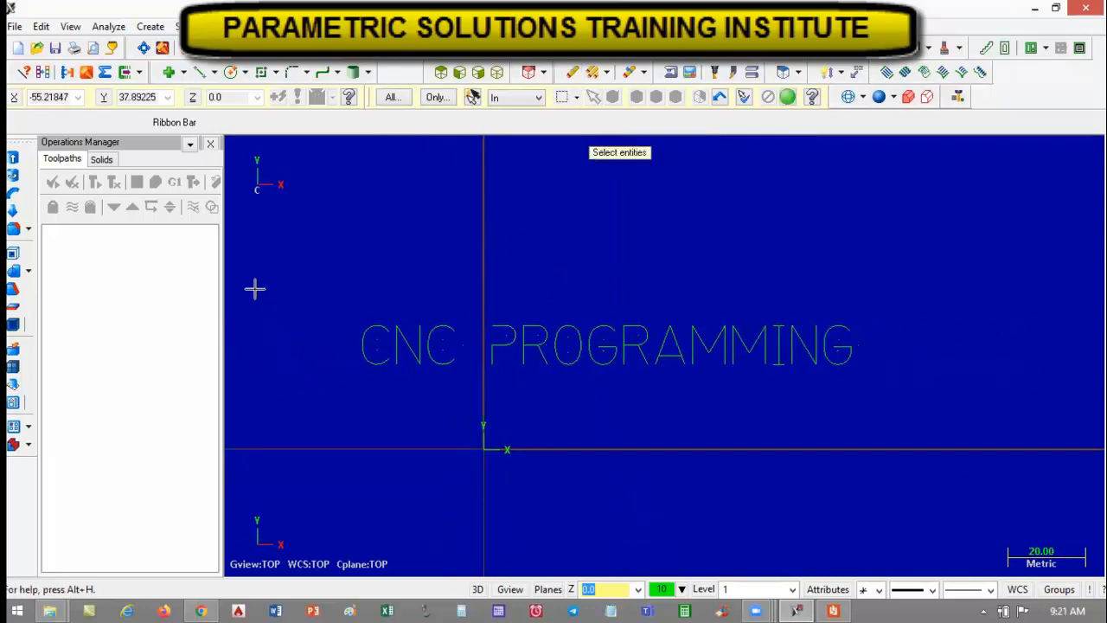
pyautogui.moveTo(367, 307); pyautogui.dragTo(875, 410)
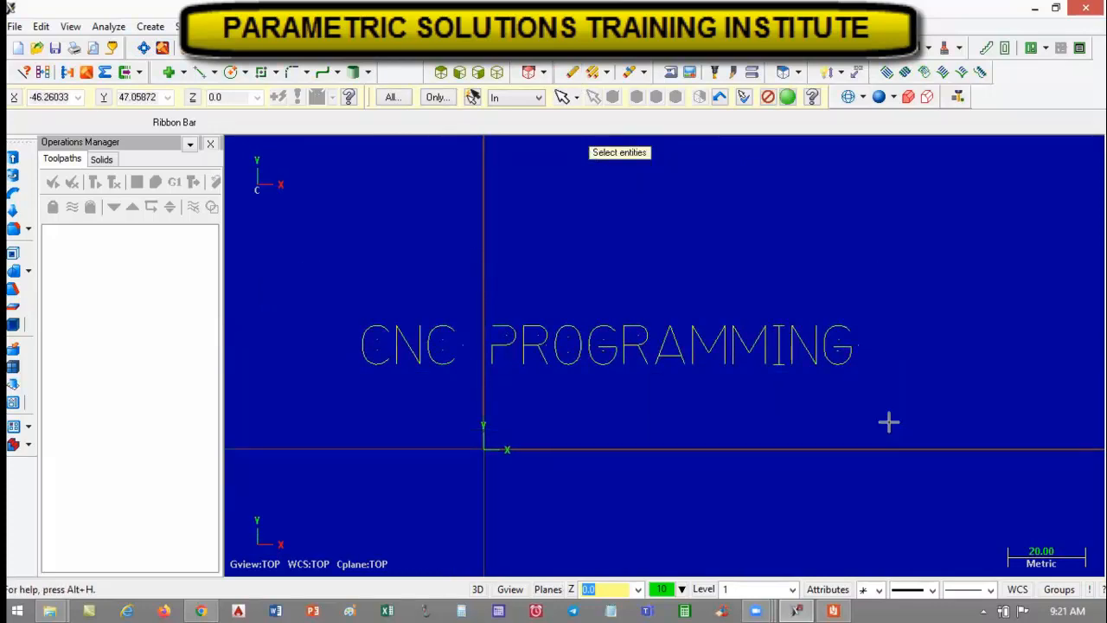
pyautogui.click(787, 98)
# Begin creating new letters with the text shortened to CNC and the height set to 25 mm.
pyautogui.click(150, 26)
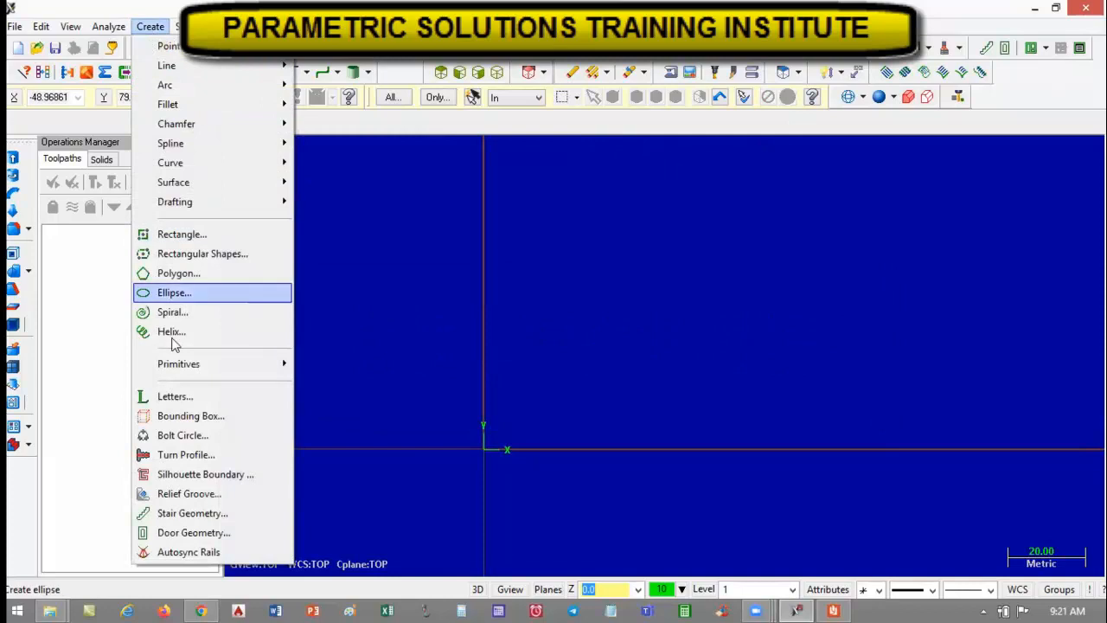
pyautogui.click(175, 398)
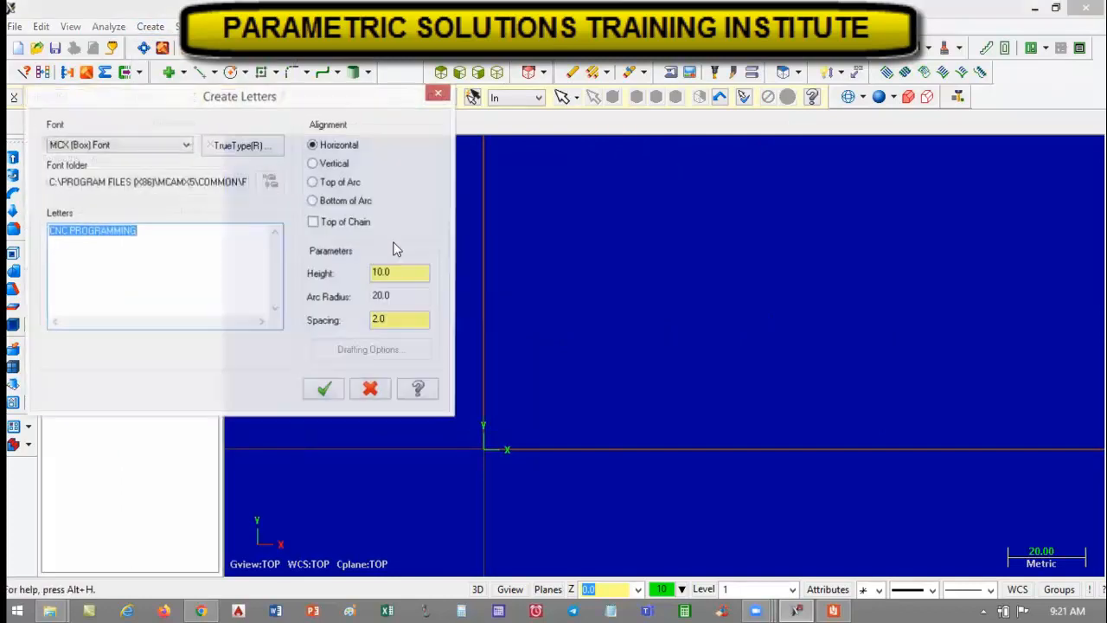
pyautogui.click(163, 236)
pyautogui.press('BackSpace')
pyautogui.press('BackSpace')
pyautogui.press('BackSpace')
pyautogui.press('BackSpace')
pyautogui.press('BackSpace')
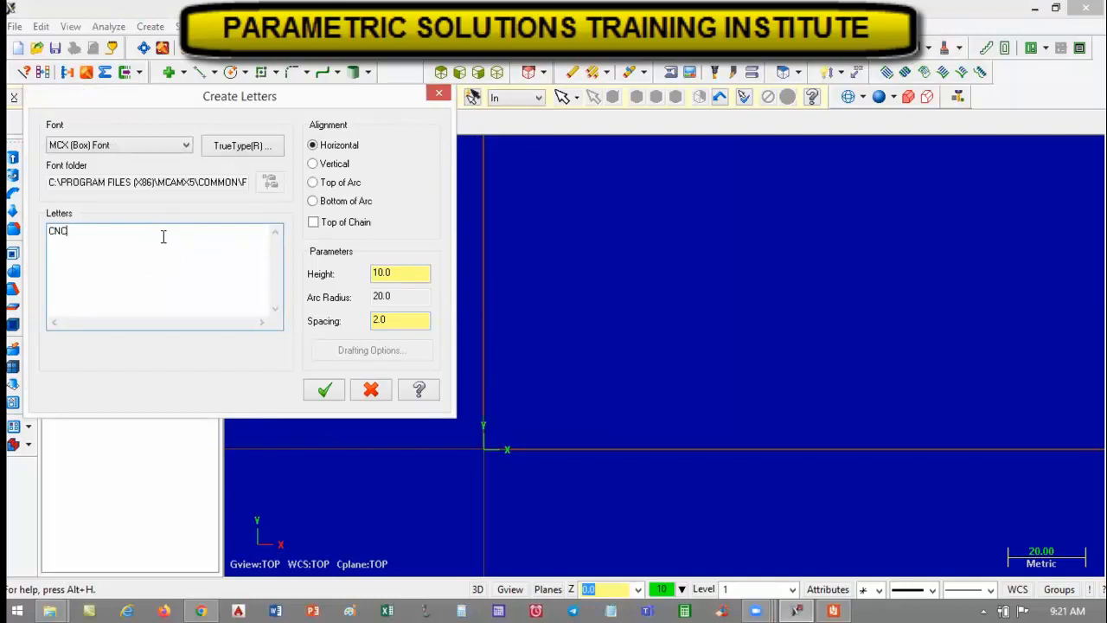
pyautogui.moveTo(414, 273); pyautogui.dragTo(374, 270)
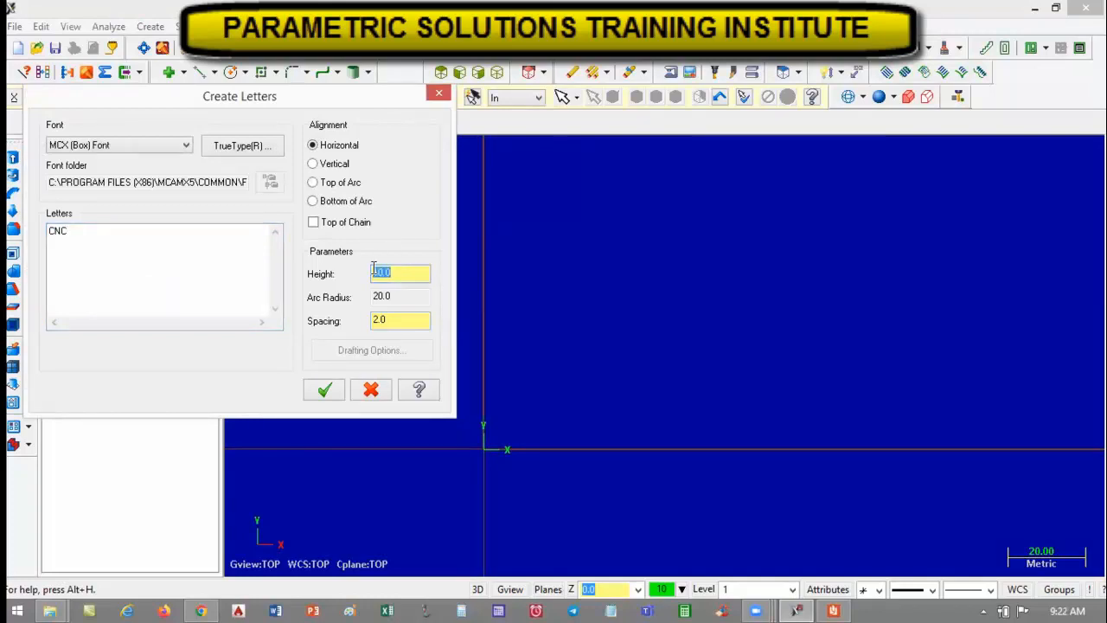
pyautogui.write('25')
pyautogui.press('Return')
# Set the letters' font to TrueType (Arial) and place the CNC text at the origin.
pyautogui.click(184, 145)
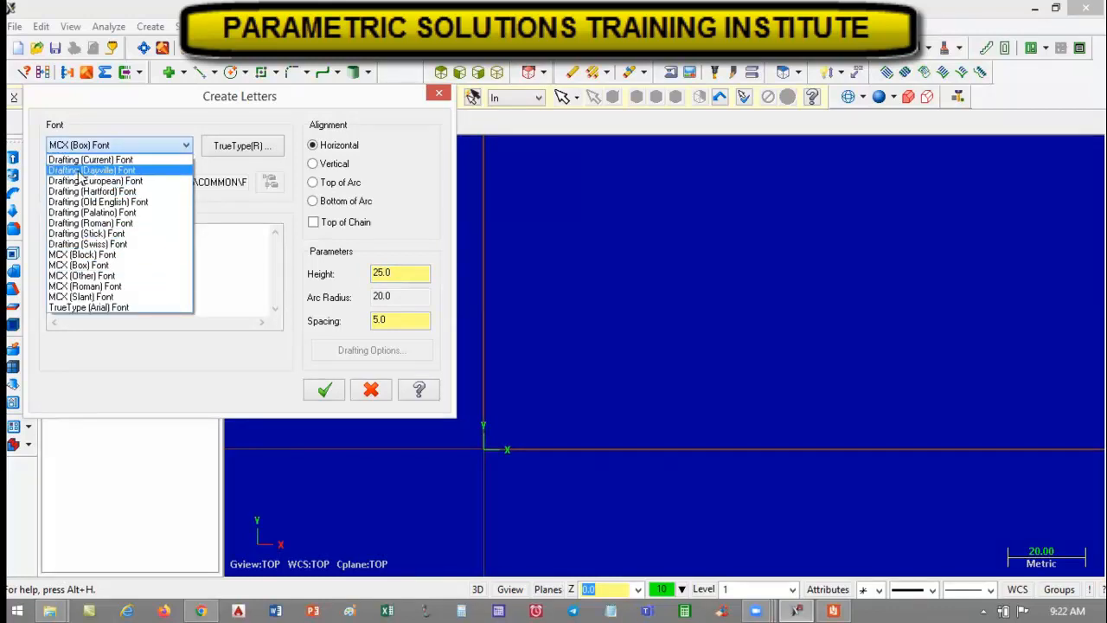
pyautogui.click(89, 308)
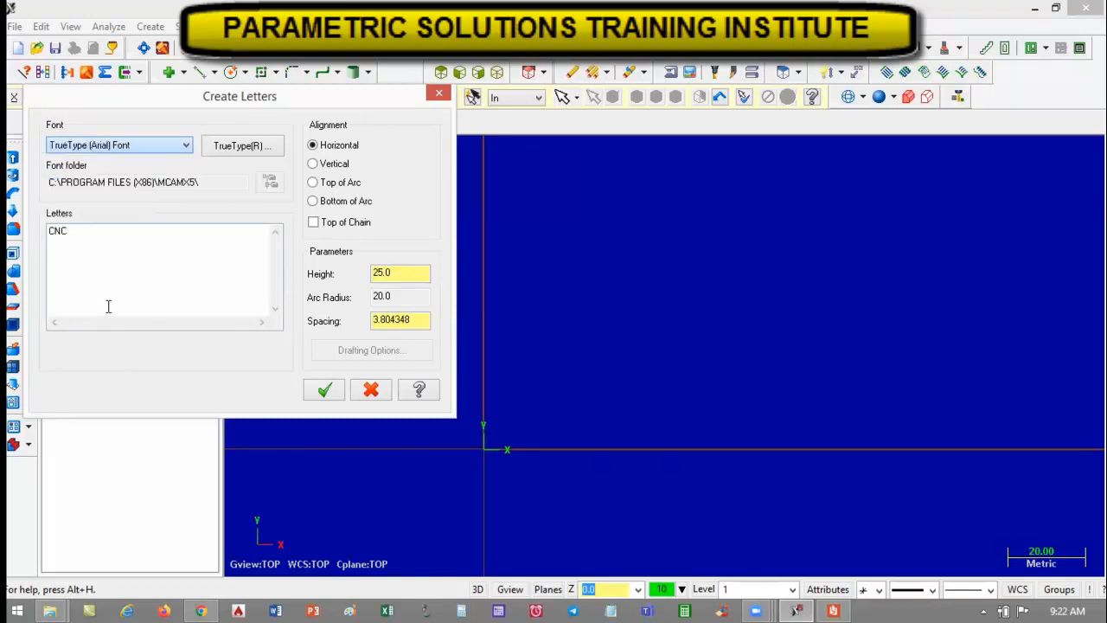
pyautogui.click(325, 390)
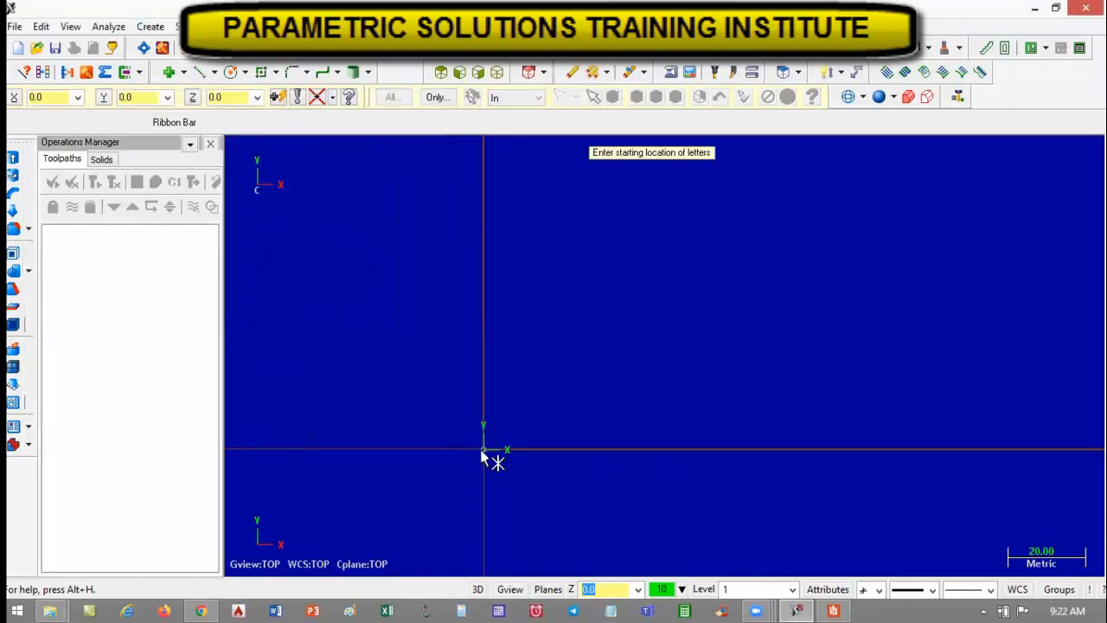
pyautogui.click(483, 448)
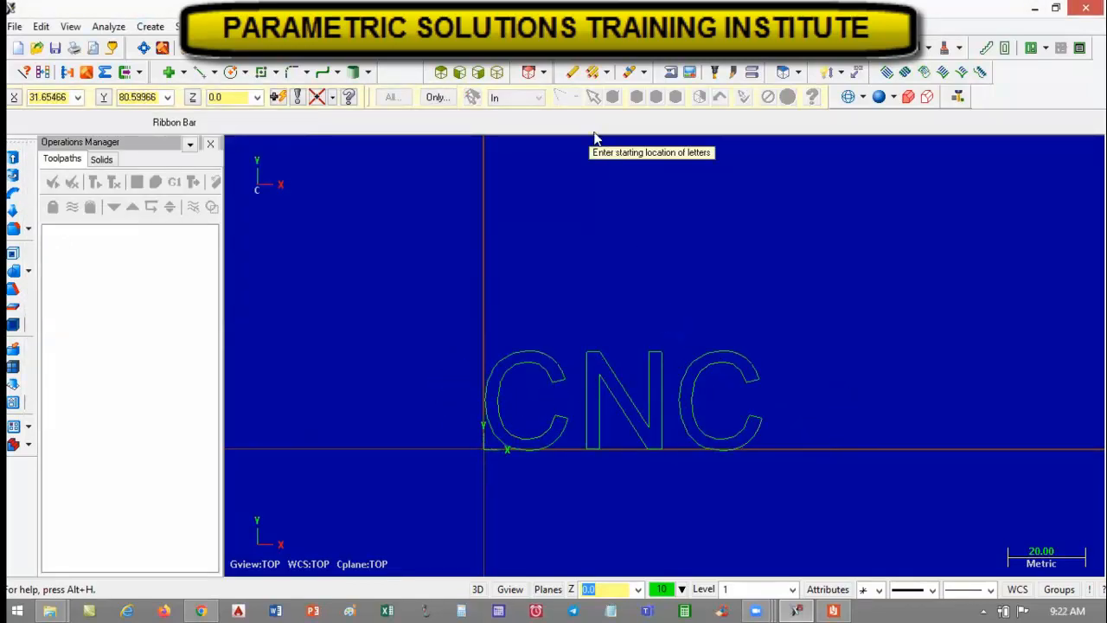
# Inspect the CNC letters in the isometric view and return to the top view.
pyautogui.click(497, 73)
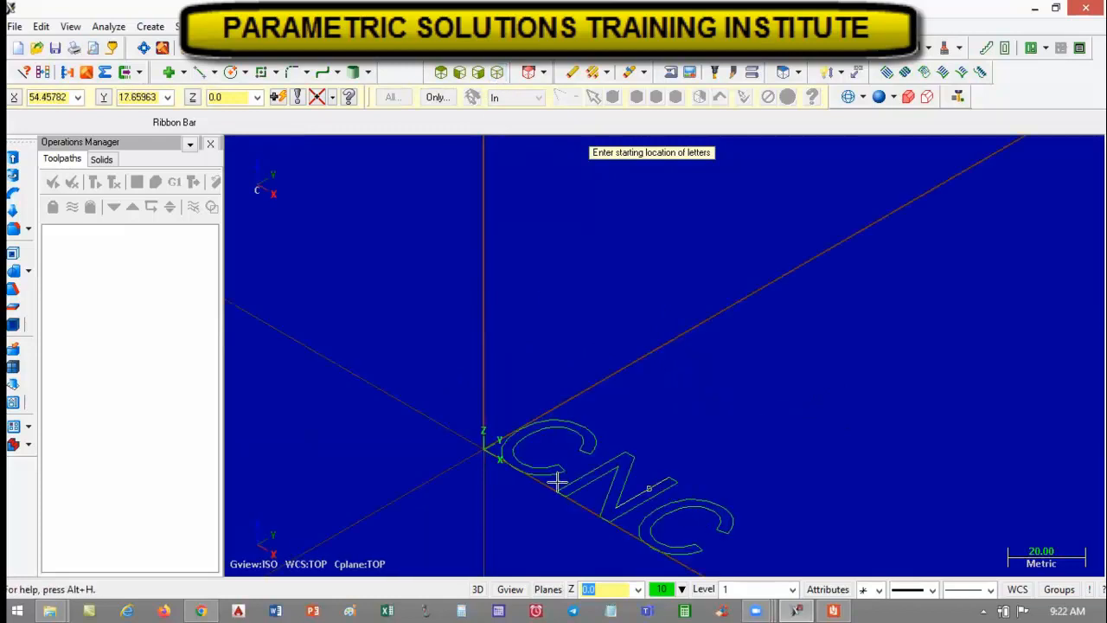
pyautogui.scroll(-4, 734, 489)
pyautogui.scroll(5, 803, 520)
pyautogui.scroll(2, 702, 507)
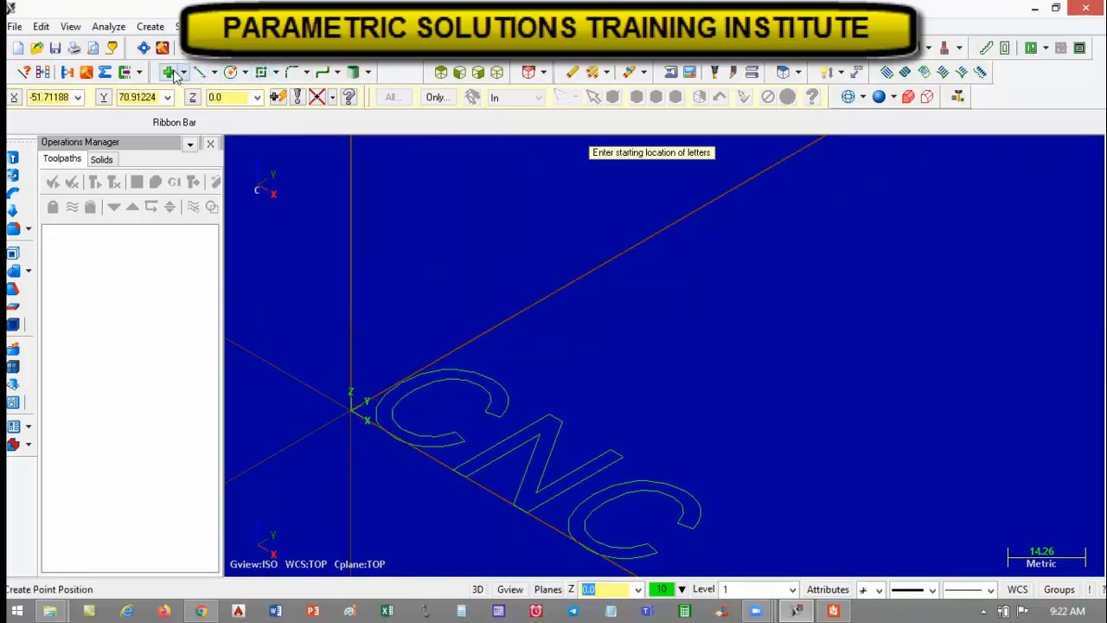
pyautogui.click(441, 72)
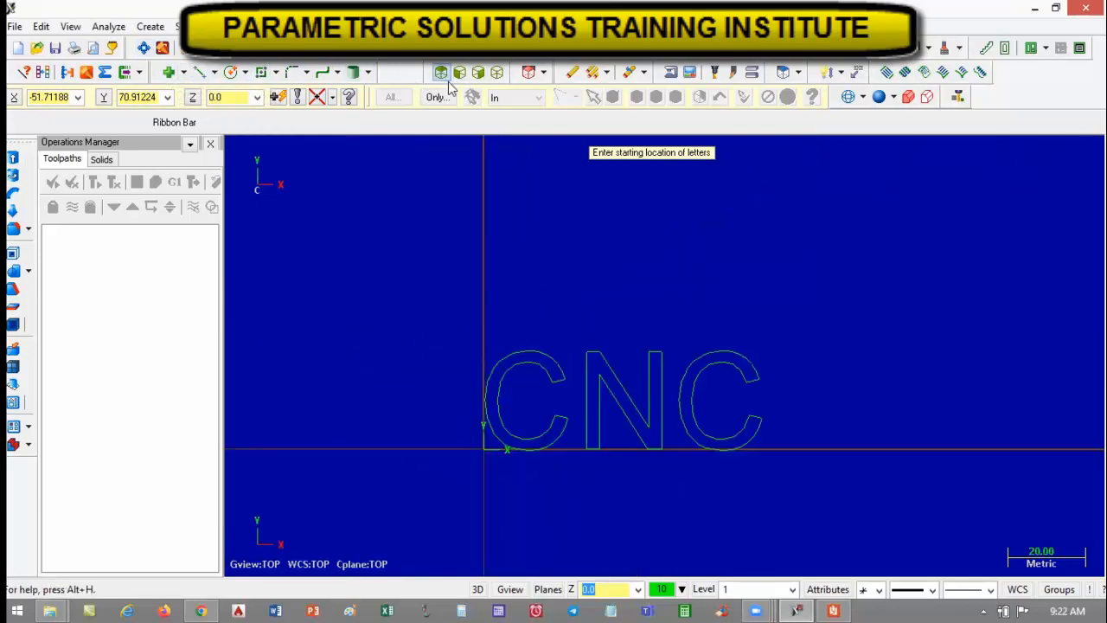
# Draw a corner-to-corner rectangle about 86.66 mm wide and 36.25 mm high around the CNC letters.
pyautogui.click(261, 72)
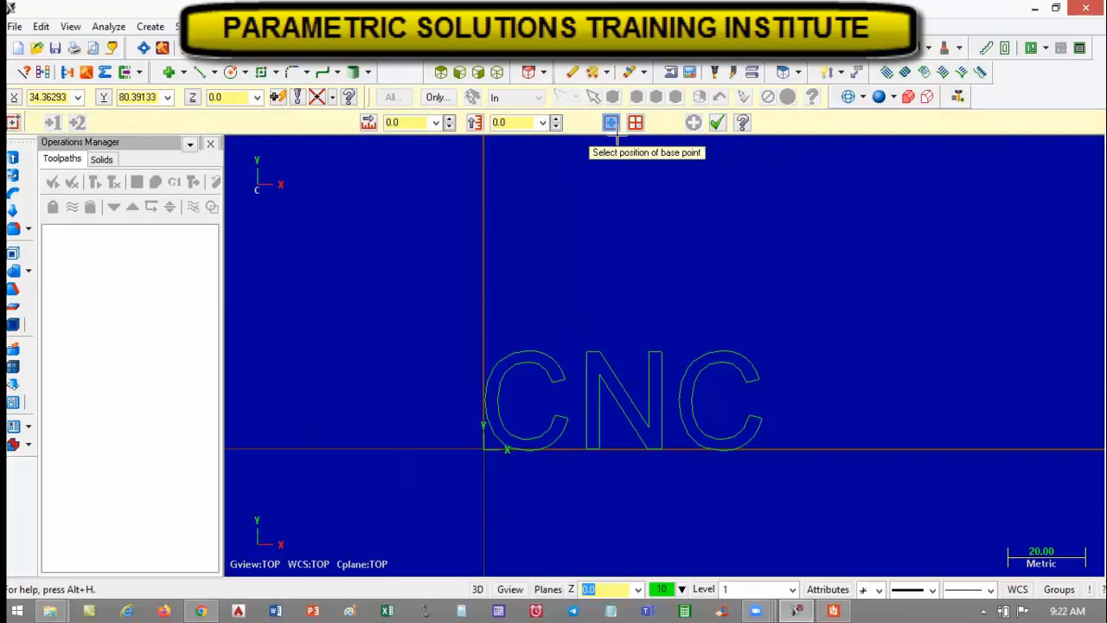
pyautogui.click(610, 126)
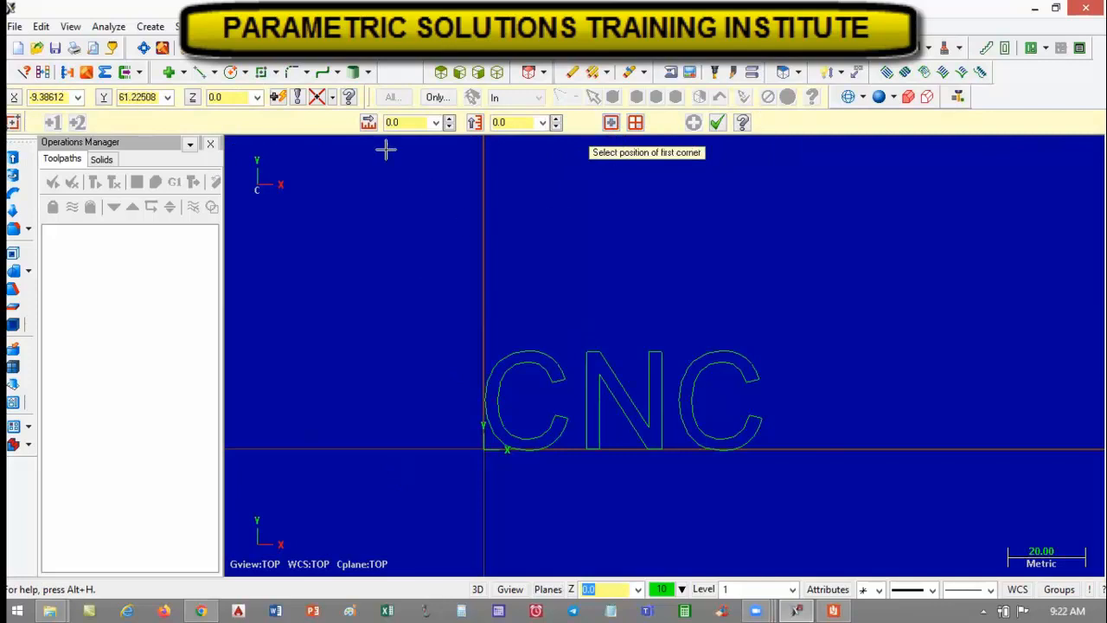
pyautogui.click(463, 470)
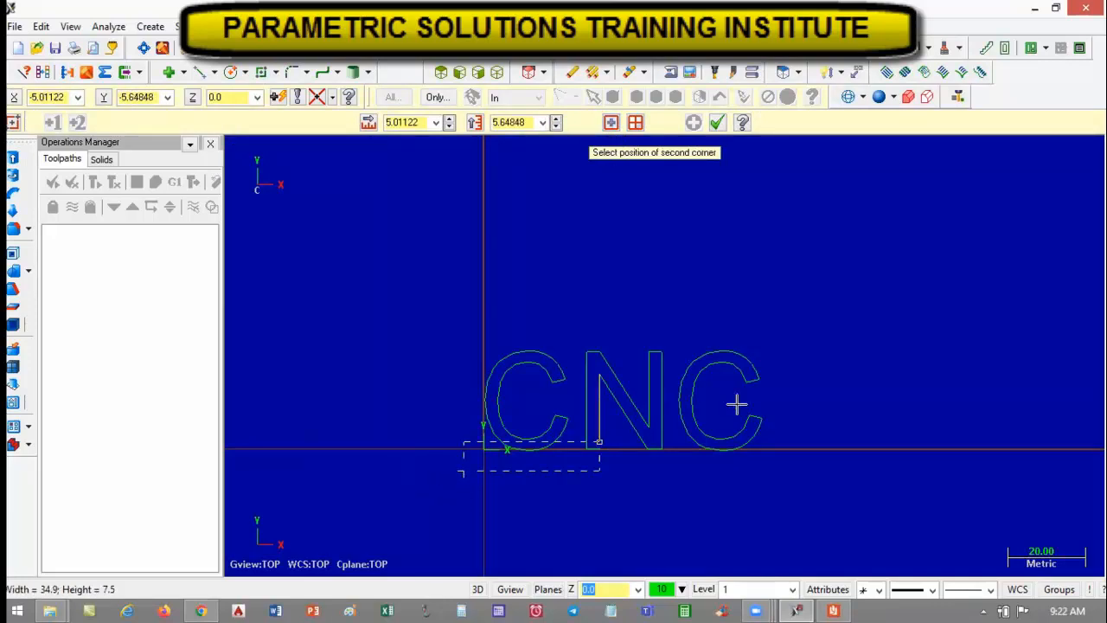
pyautogui.click(799, 329)
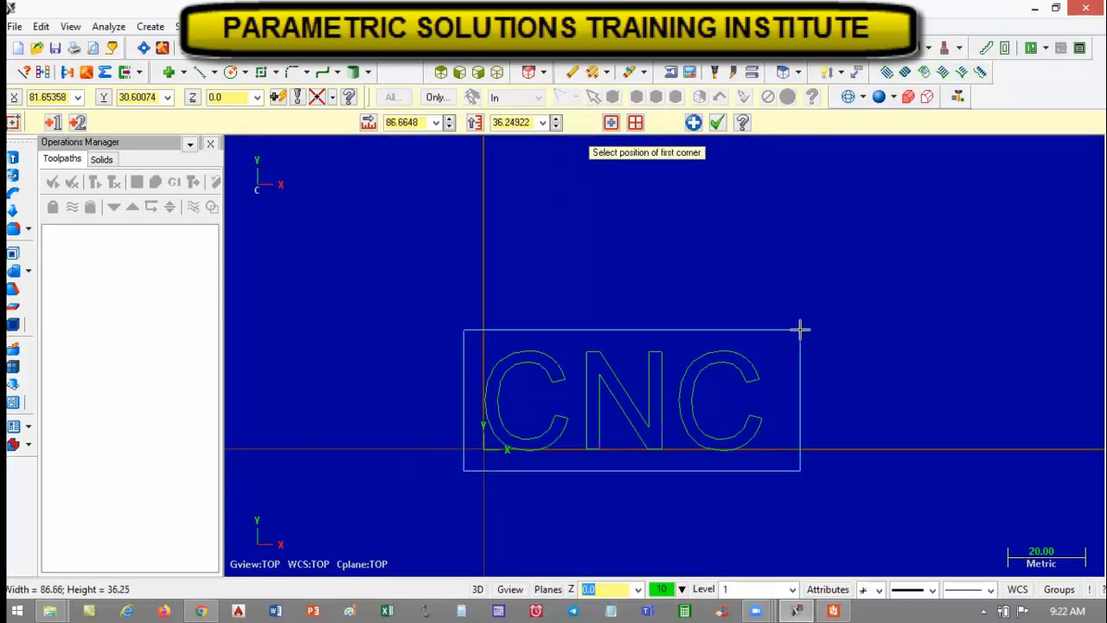
pyautogui.click(716, 122)
pyautogui.scroll(-1, 747, 424)
pyautogui.scroll(2, 731, 458)
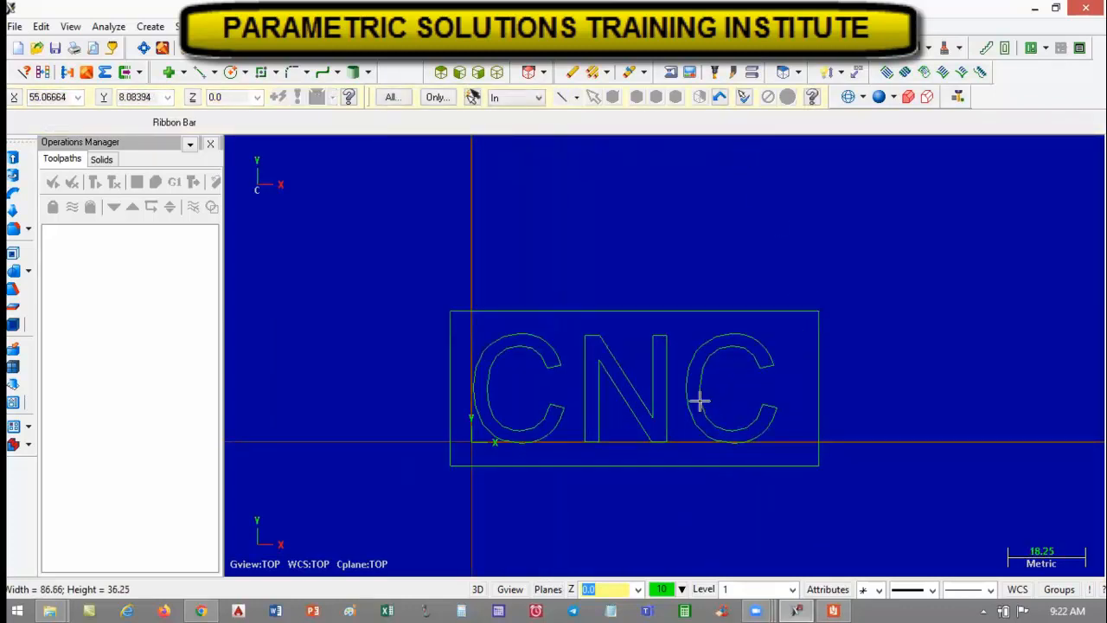
# Switch to the isometric view and assign the MILL DEFAULT.MMD-5 milling machine definition.
pyautogui.click(497, 73)
pyautogui.scroll(-1, 699, 426)
pyautogui.scroll(1, 632, 412)
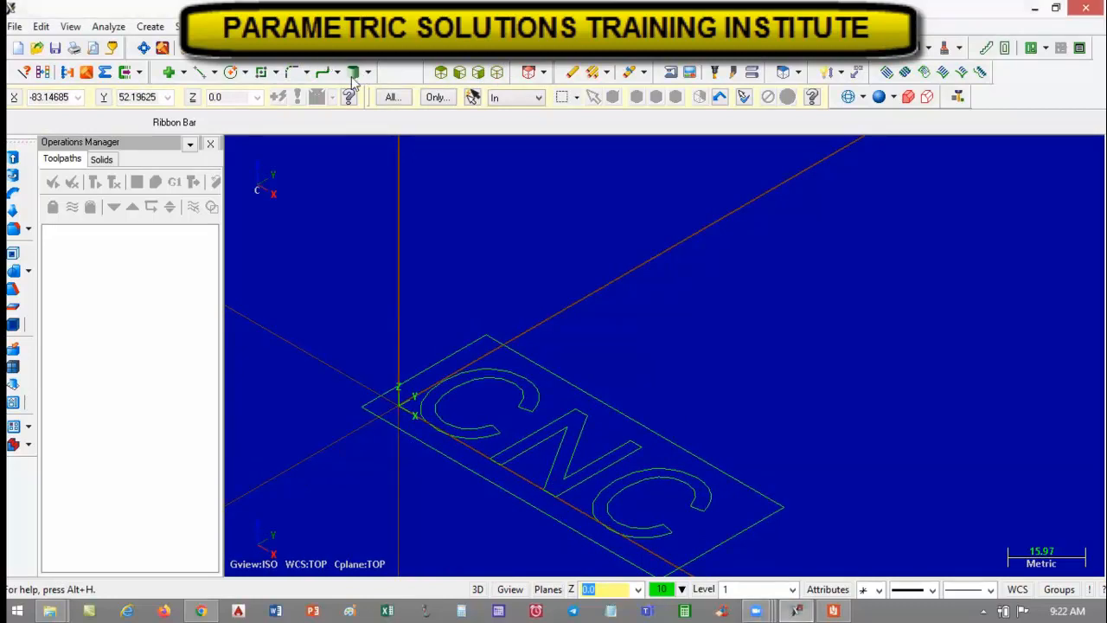
pyautogui.click(353, 78)
pyautogui.moveTo(282, 45)
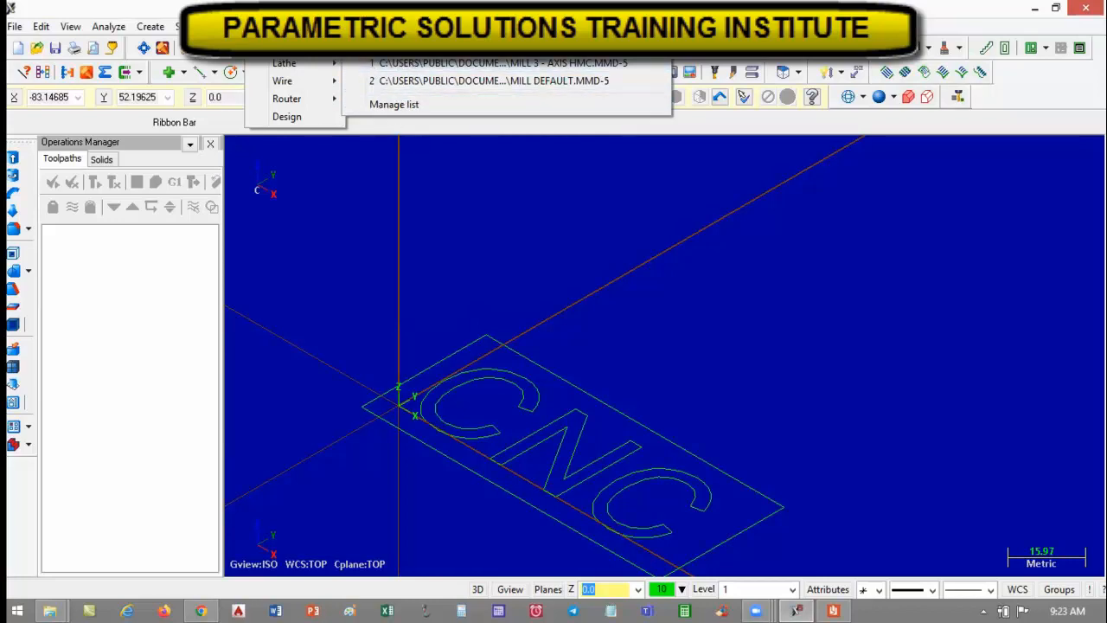
pyautogui.click(488, 80)
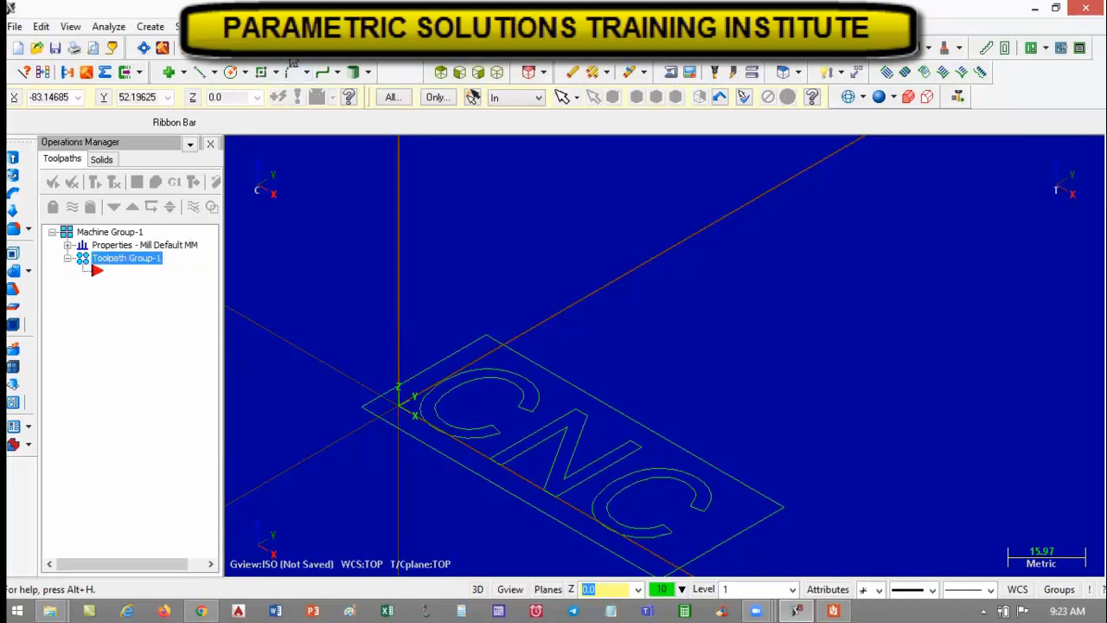
# Start an Engraving toolpath and name its NC file Engramill.
pyautogui.click(333, 26)
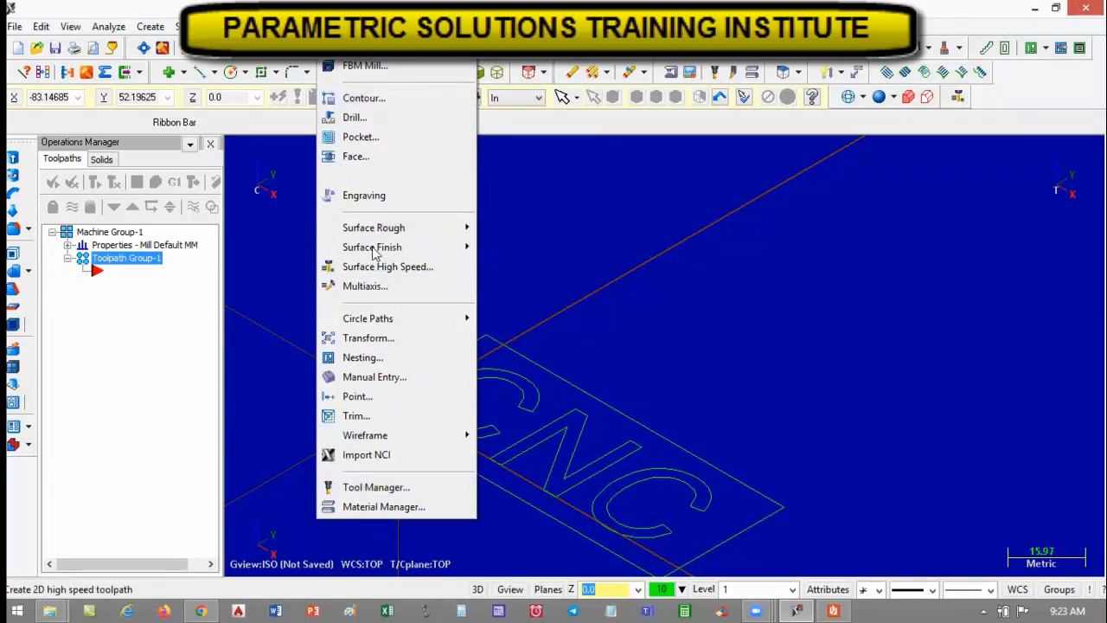
pyautogui.moveTo(276, 26)
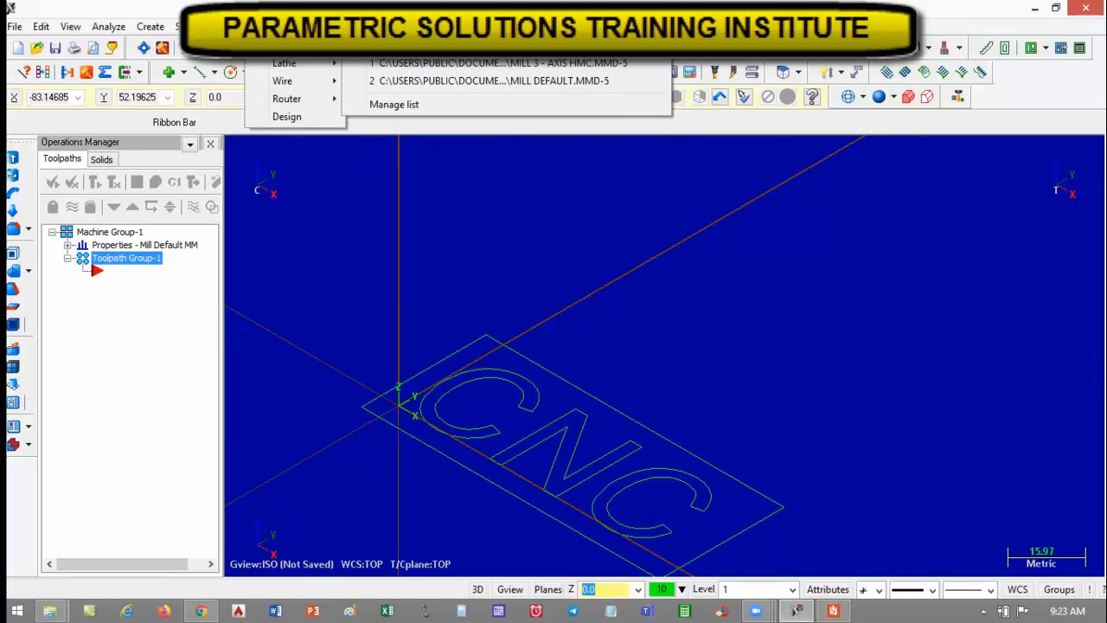
pyautogui.moveTo(340, 26)
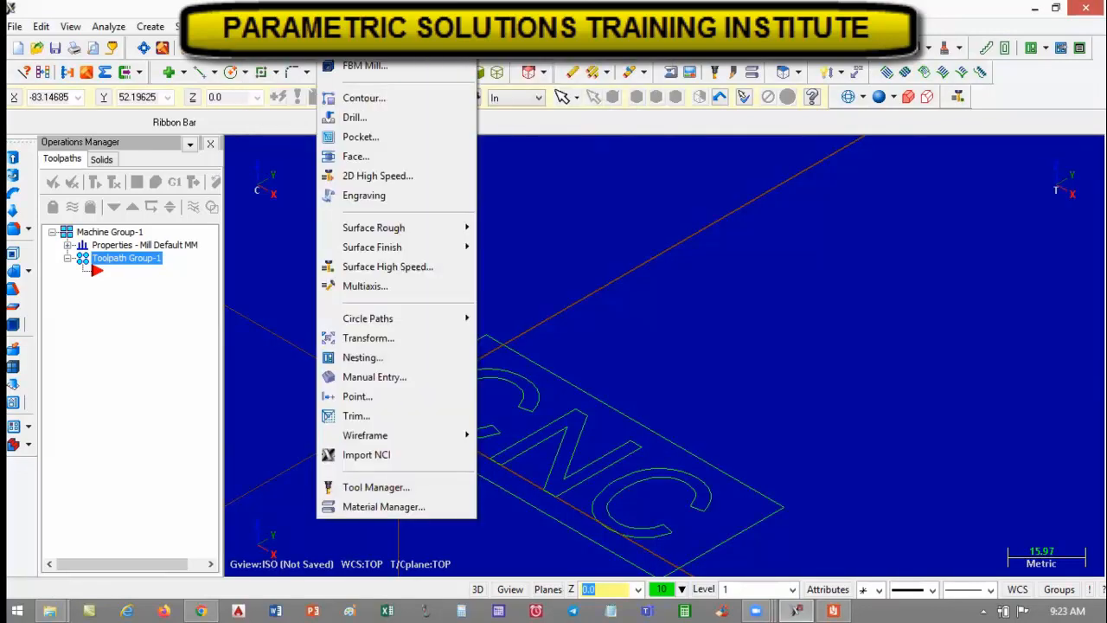
pyautogui.click(363, 195)
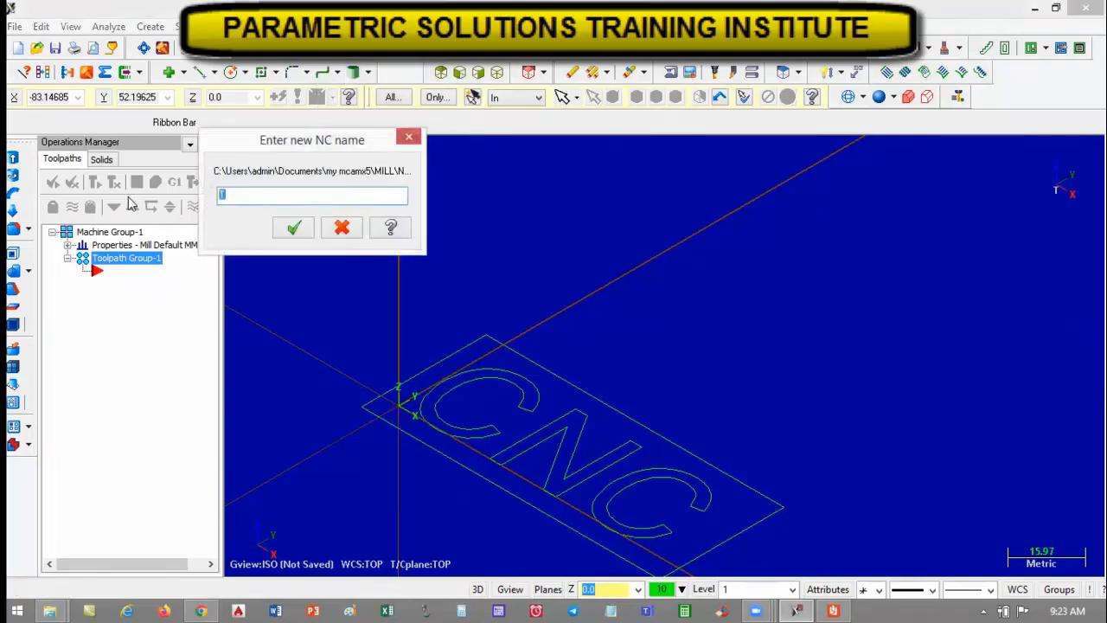
pyautogui.write('Engramill')
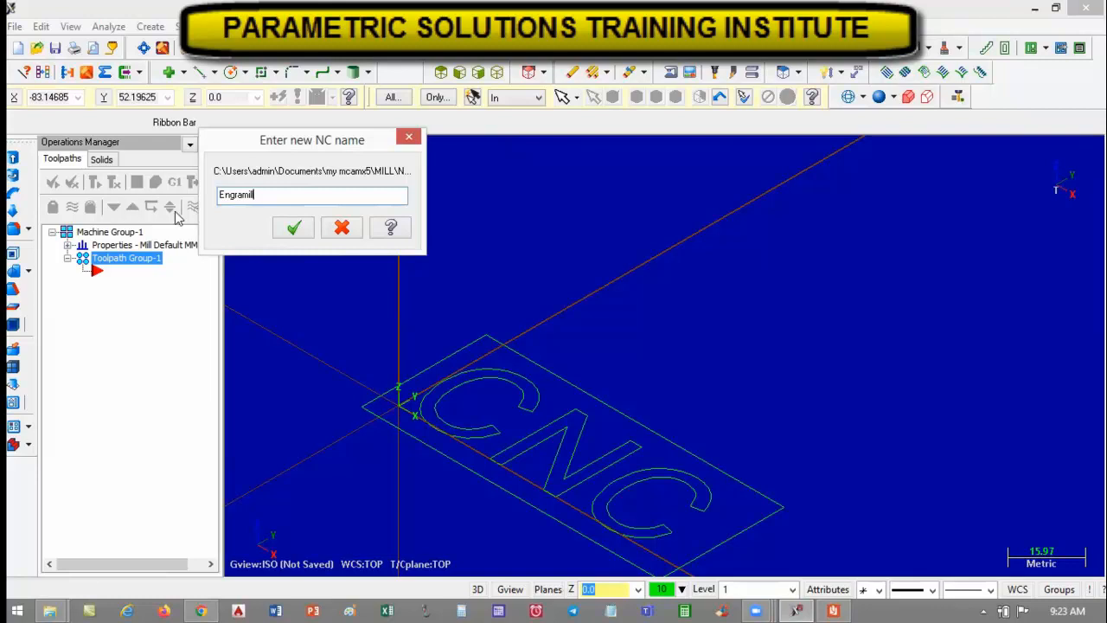
pyautogui.click(298, 235)
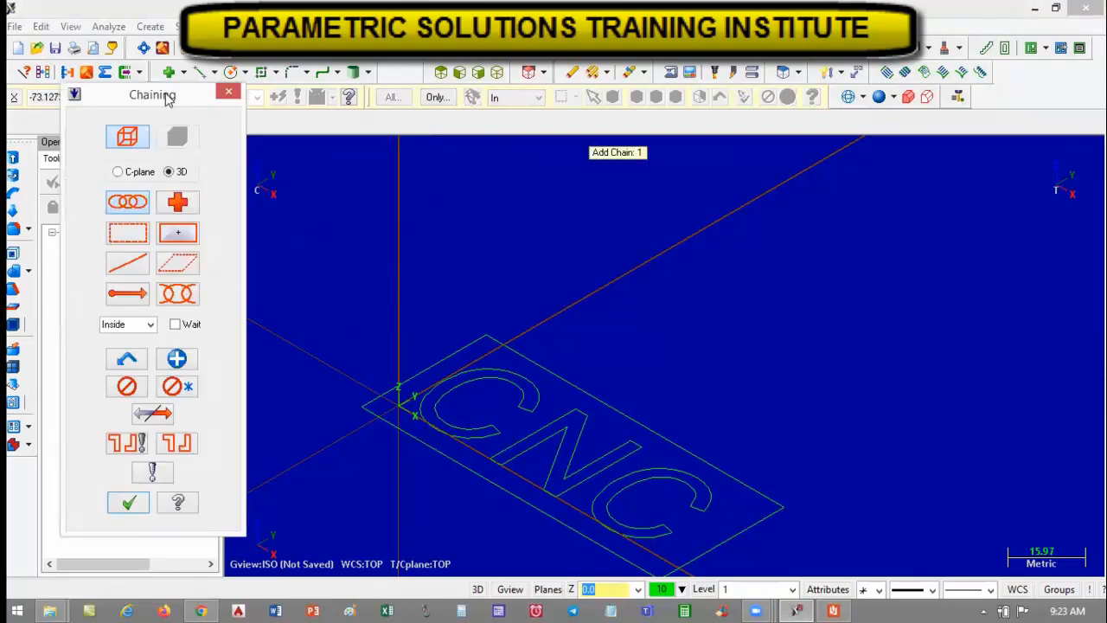
# Chain the outlines of the three CNC letters as the engraving geometry and accept the selection.
pyautogui.moveTo(173, 94); pyautogui.dragTo(214, 50)
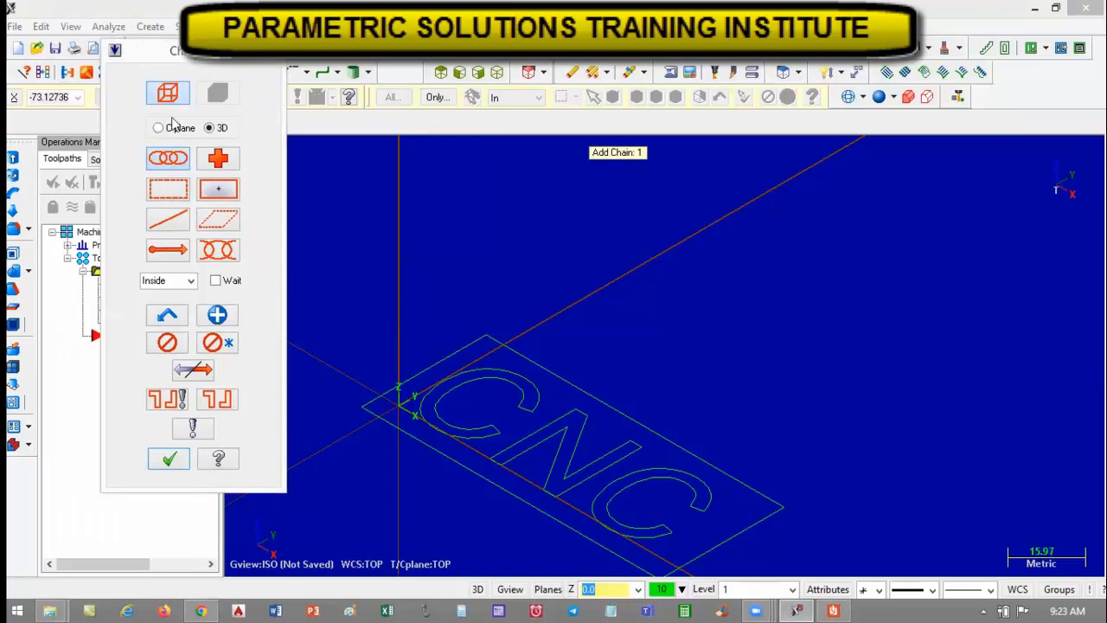
pyautogui.click(535, 394)
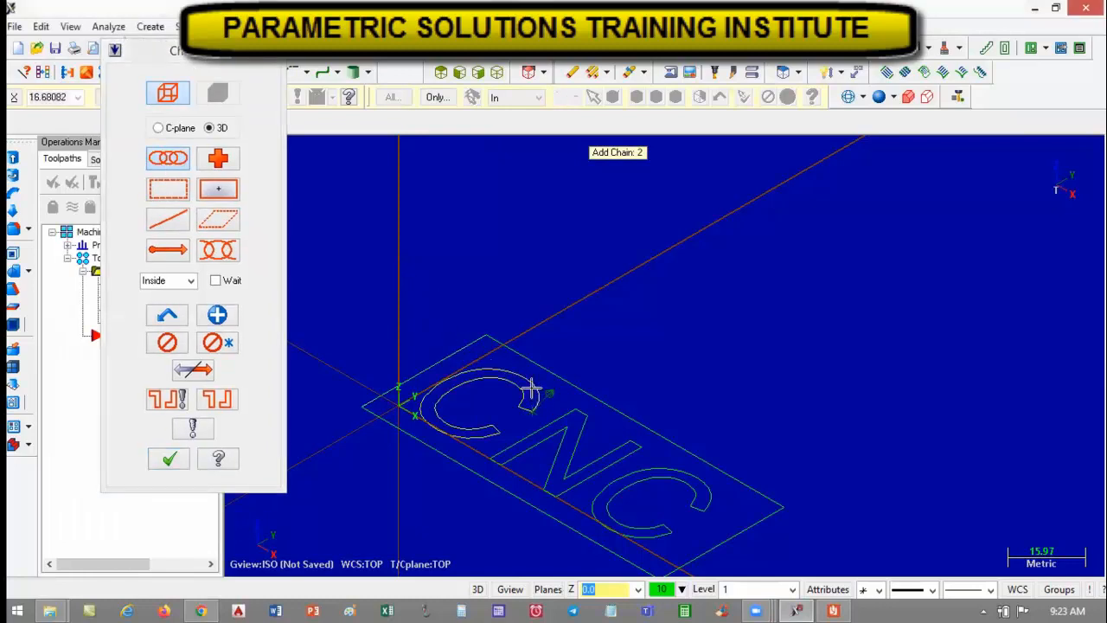
pyautogui.click(517, 443)
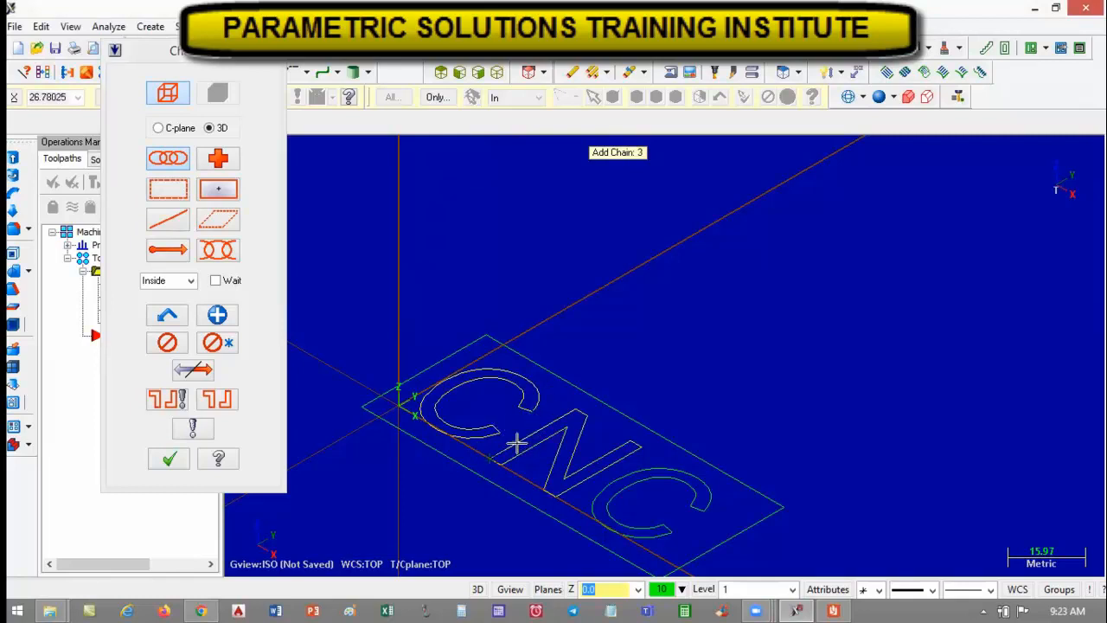
pyautogui.click(651, 529)
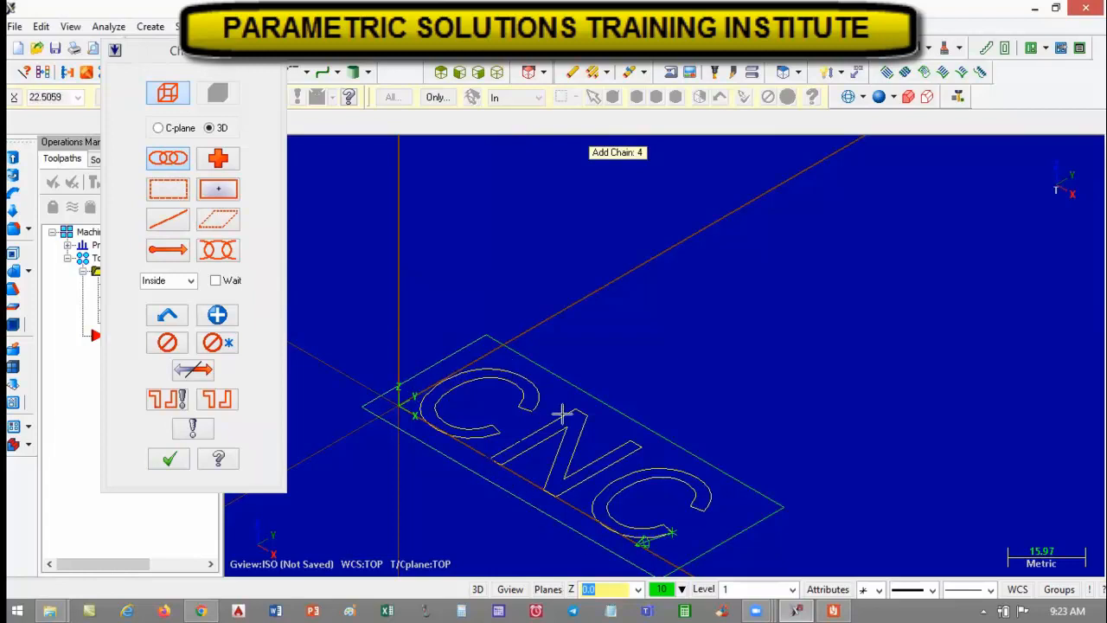
pyautogui.click(169, 459)
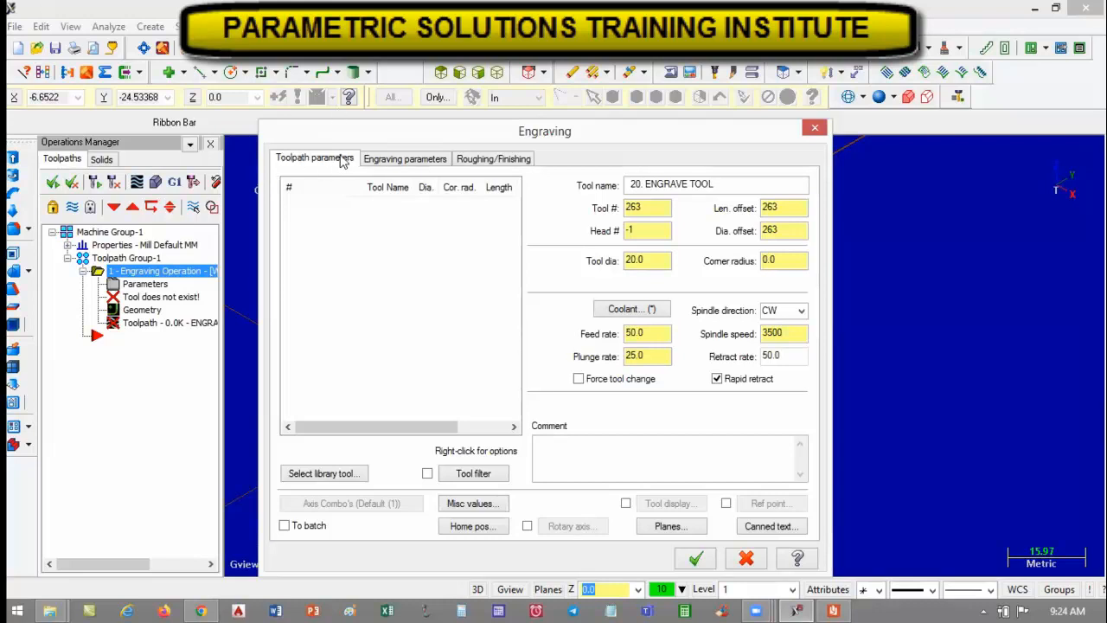
# Examine the toolpath, engraving and roughing/finishing parameters of the Engraving operation.
pyautogui.click(415, 160)
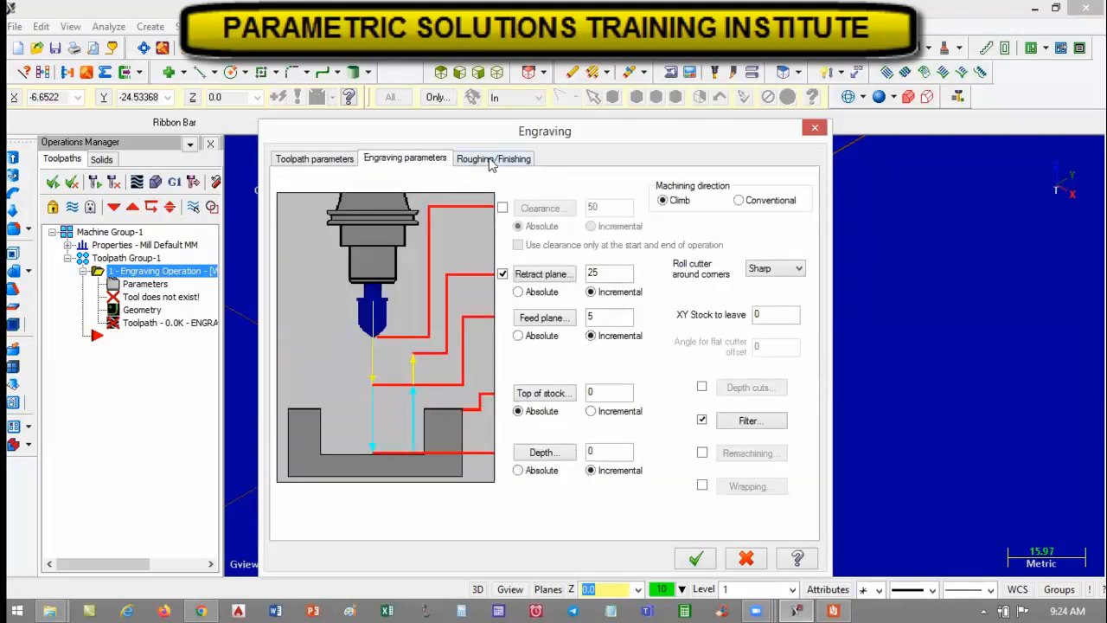
pyautogui.click(489, 163)
pyautogui.click(298, 163)
pyautogui.click(402, 160)
pyautogui.click(495, 160)
pyautogui.click(316, 160)
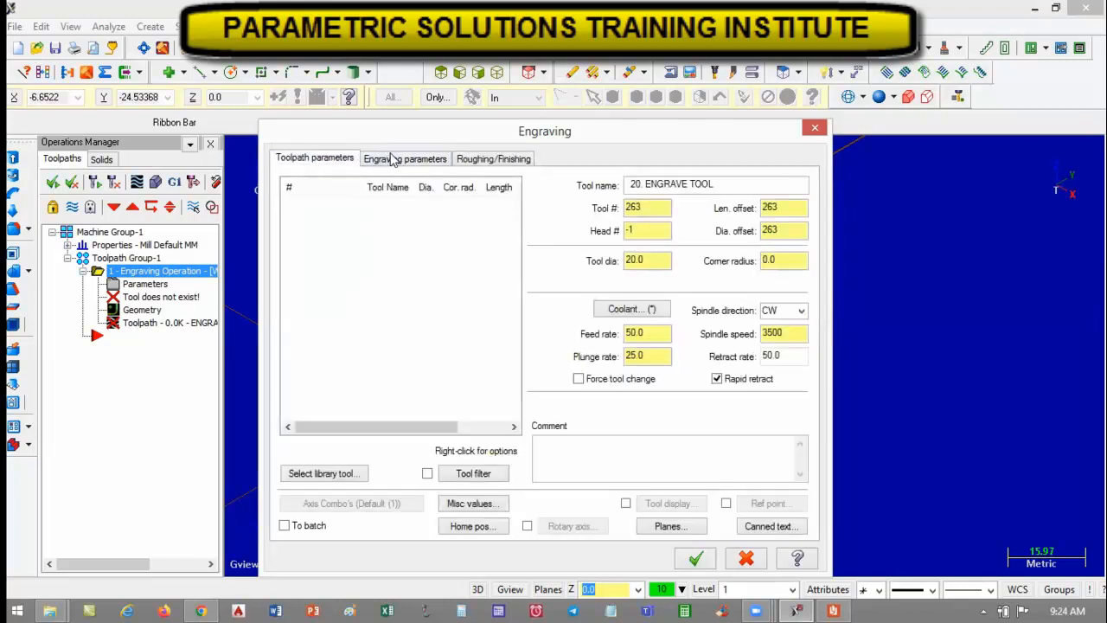
pyautogui.click(394, 158)
pyautogui.click(350, 160)
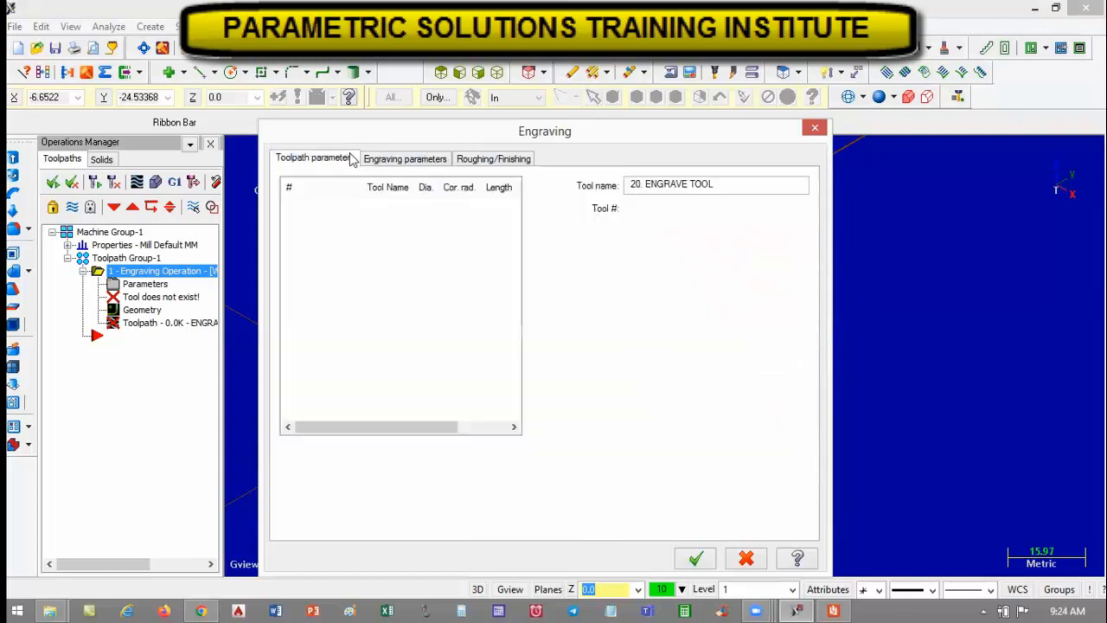
pyautogui.click(493, 159)
pyautogui.click(319, 108)
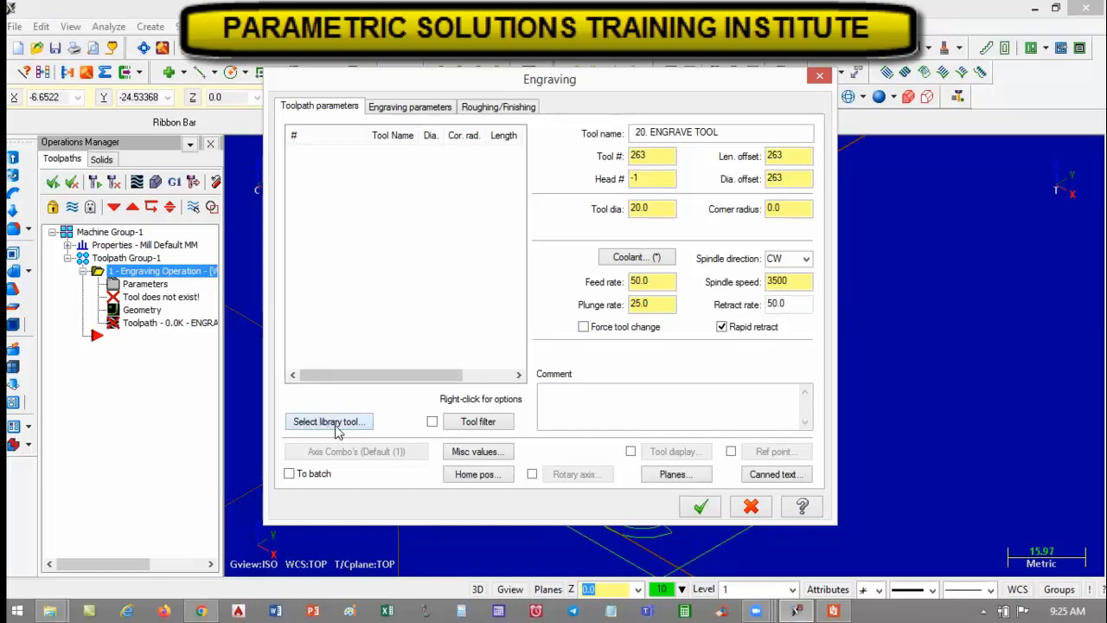
# Create a new tool of the engrave type with a diameter of 1.2 mm.
pyautogui.rightClick(394, 244)
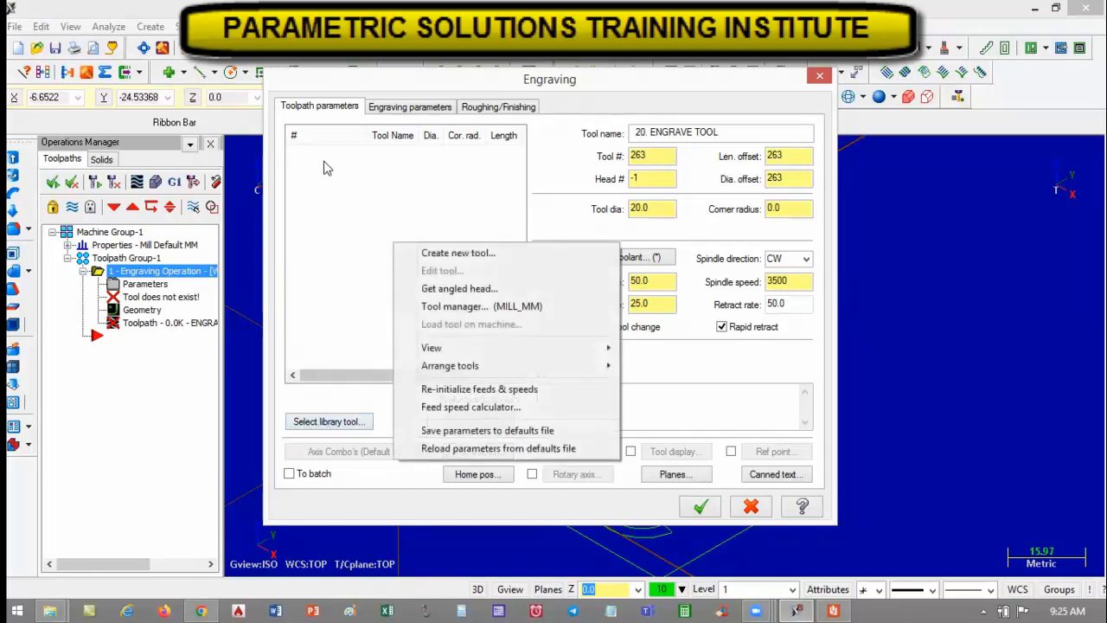
pyautogui.click(458, 253)
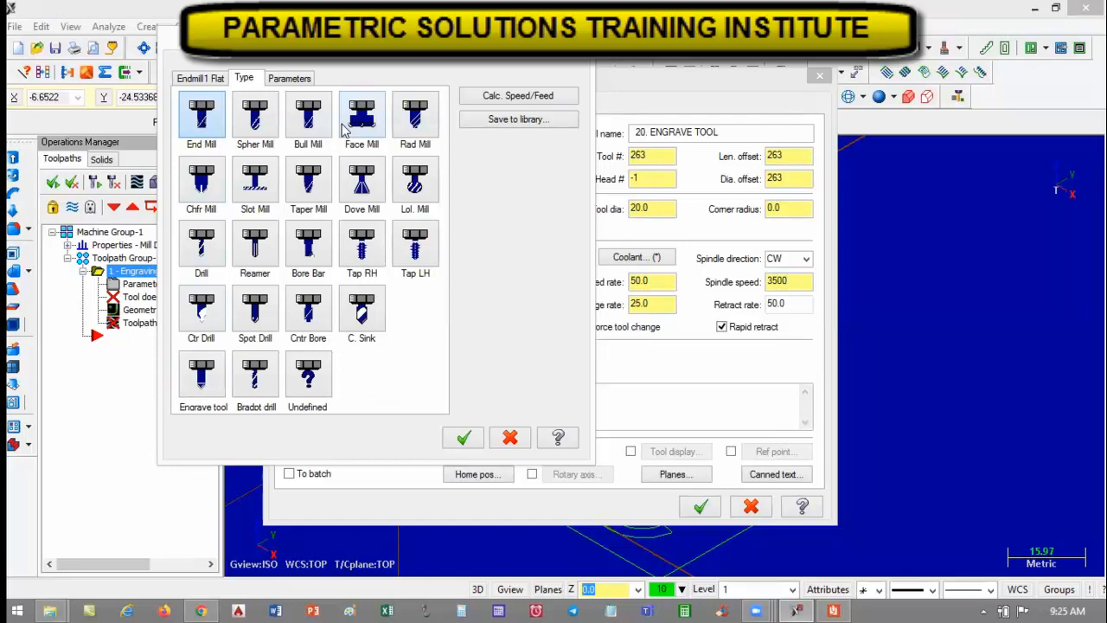
pyautogui.click(201, 376)
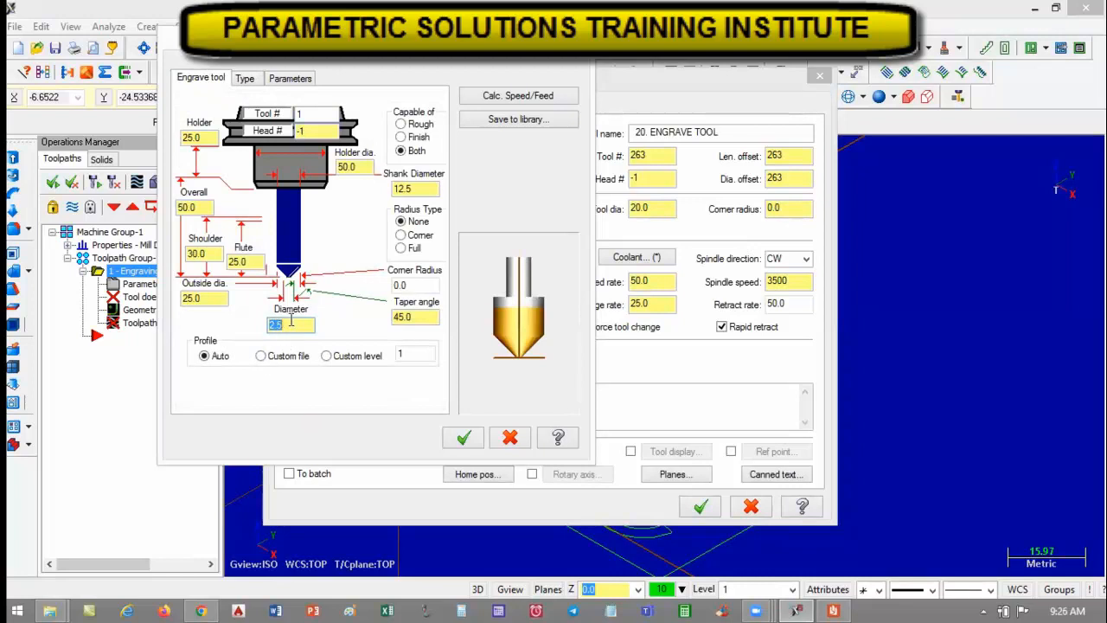
pyautogui.write('1.2')
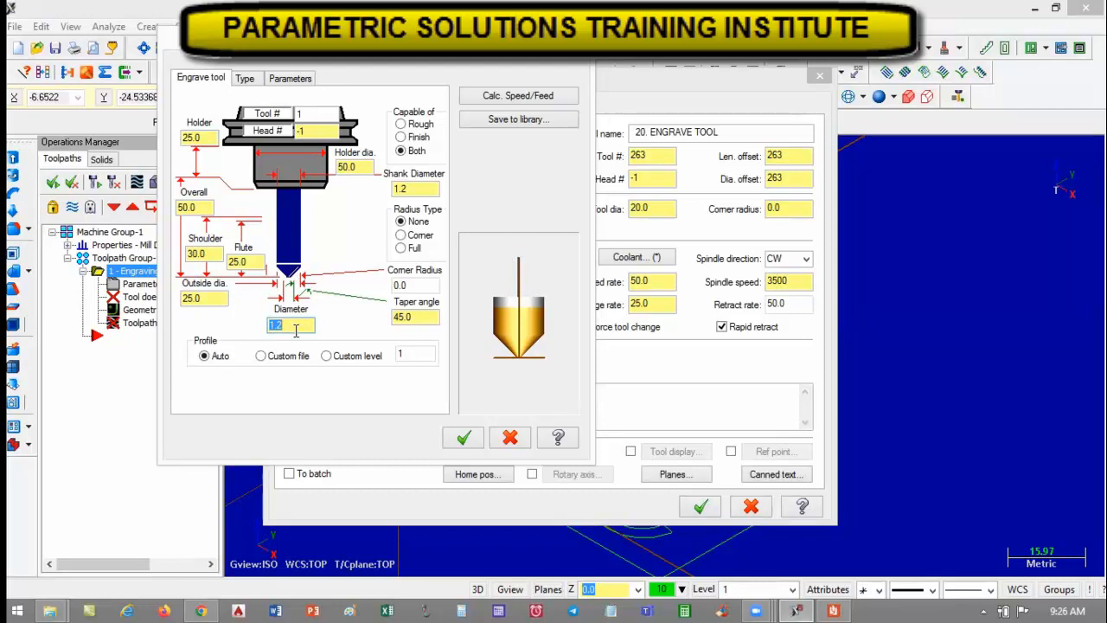
pyautogui.click(464, 437)
pyautogui.click(321, 277)
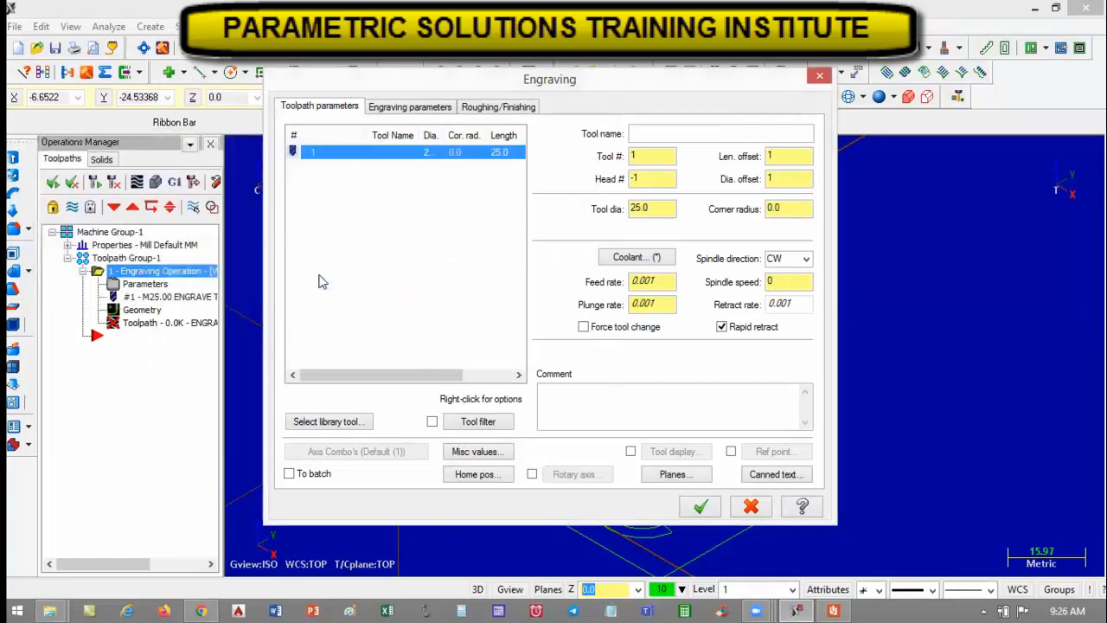
# Name the engraving tool ee and set its tool number to 4.
pyautogui.click(635, 133)
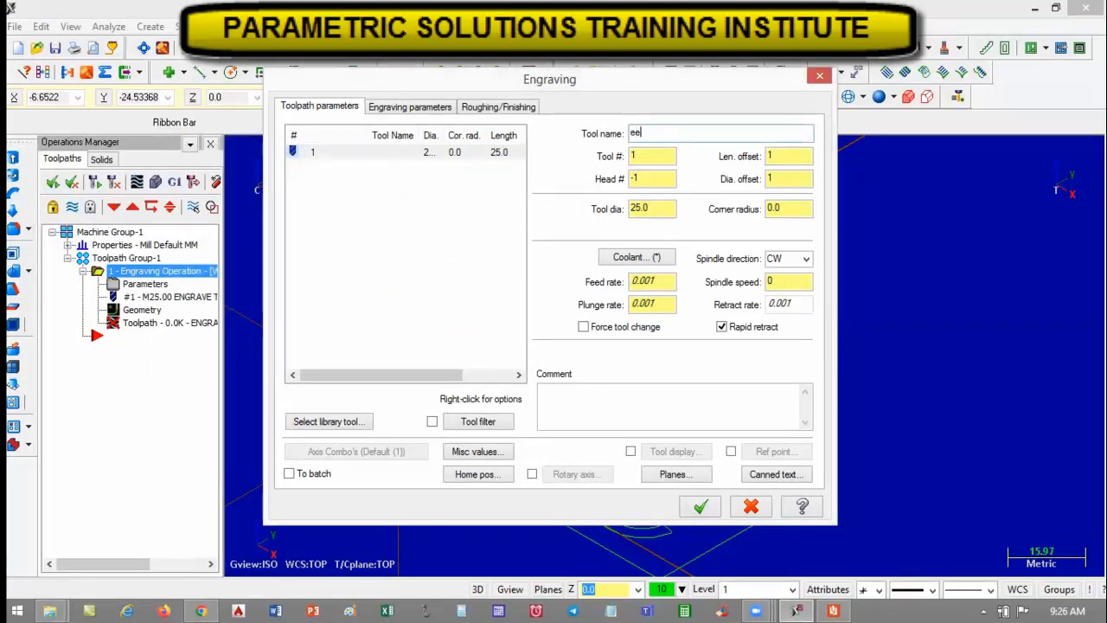
pyautogui.moveTo(641, 156); pyautogui.dragTo(627, 154)
pyautogui.write('4')
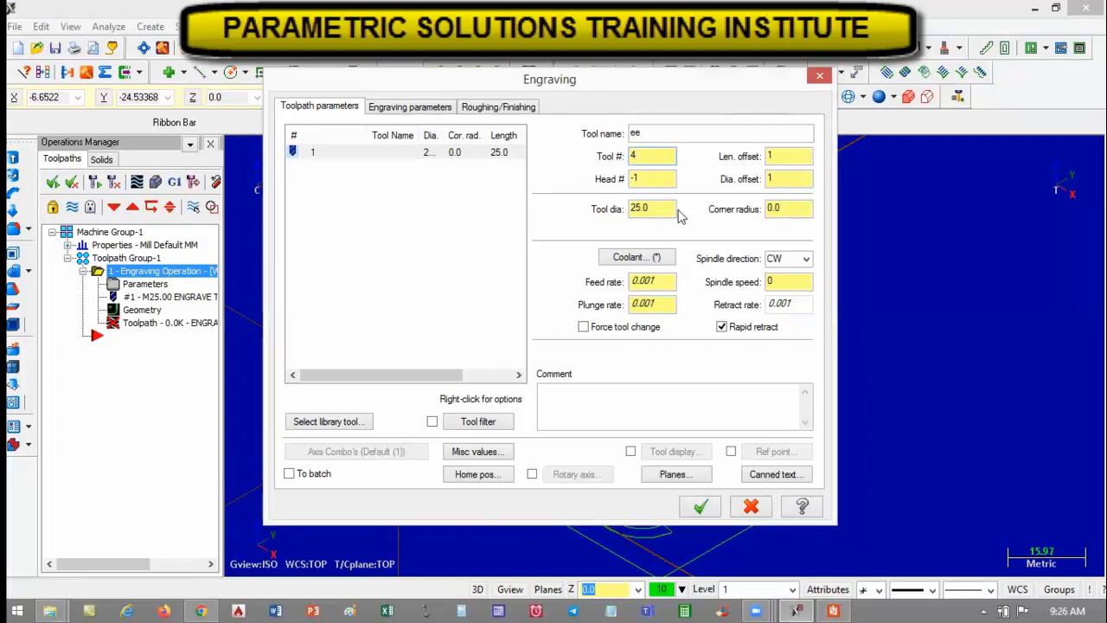
# Set the tool's feed rate to 30, spindle speed to 1500 and plunge rate to 1000.
pyautogui.moveTo(667, 281); pyautogui.dragTo(569, 284)
pyautogui.write('30')
pyautogui.click(782, 281)
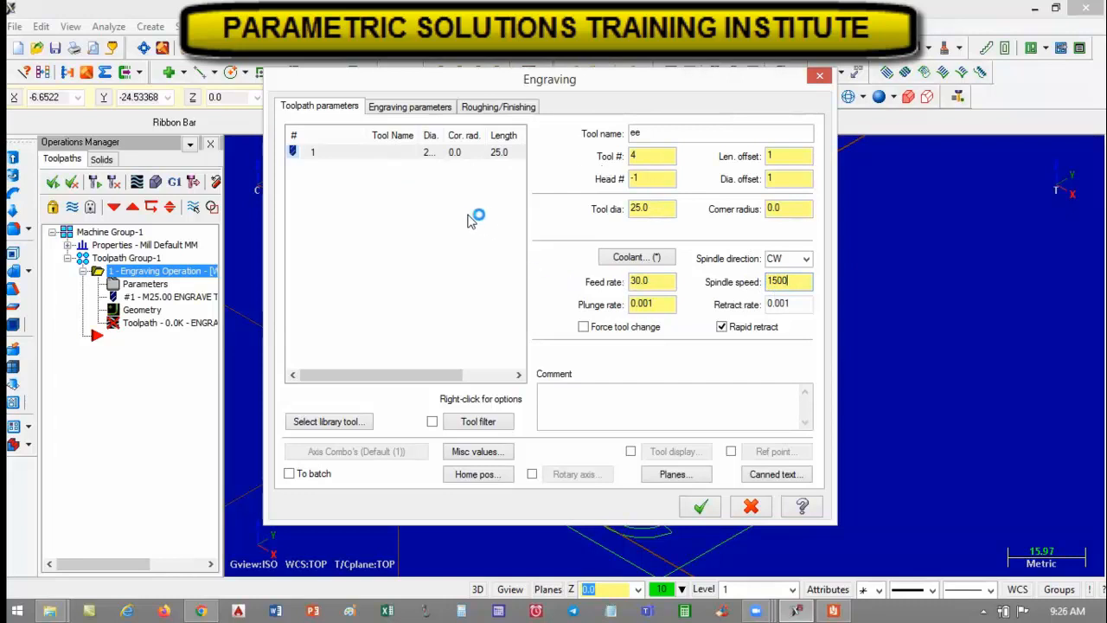
pyautogui.doubleClick(657, 305)
pyautogui.write('1000')
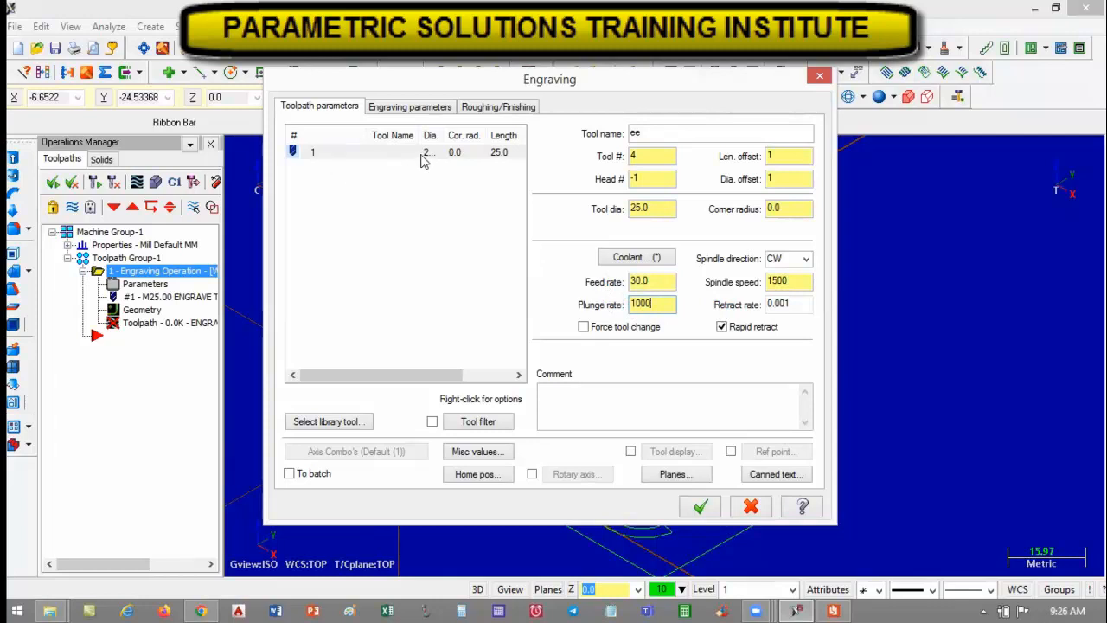
pyautogui.moveTo(651, 156); pyautogui.dragTo(615, 160)
pyautogui.moveTo(661, 280); pyautogui.dragTo(627, 281)
pyautogui.moveTo(797, 284); pyautogui.dragTo(691, 283)
# Set the engraving retract plane to 2 and the depth to -1, making the retract plane, feed plane and depth absolute.
pyautogui.click(405, 108)
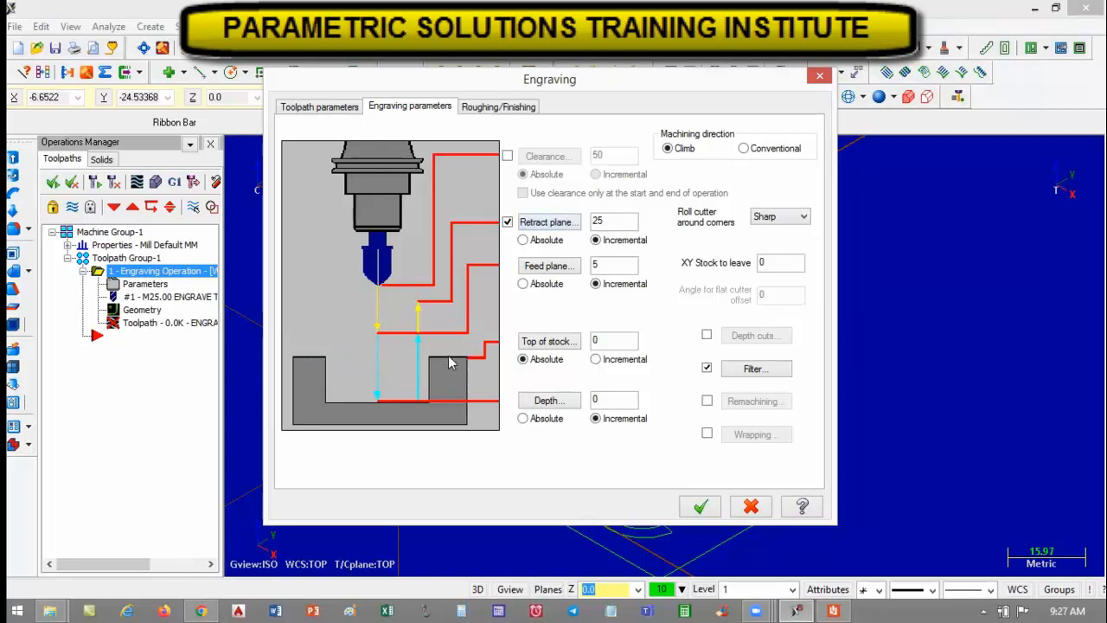
pyautogui.moveTo(633, 223); pyautogui.dragTo(549, 221)
pyautogui.write('2')
pyautogui.click(523, 283)
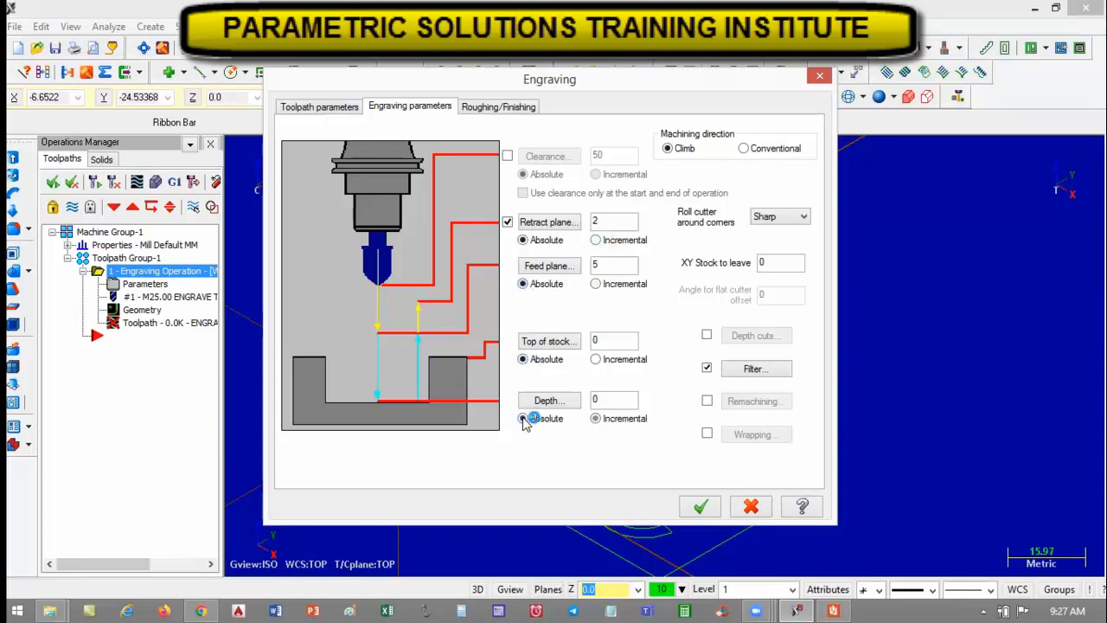
pyautogui.click(567, 400)
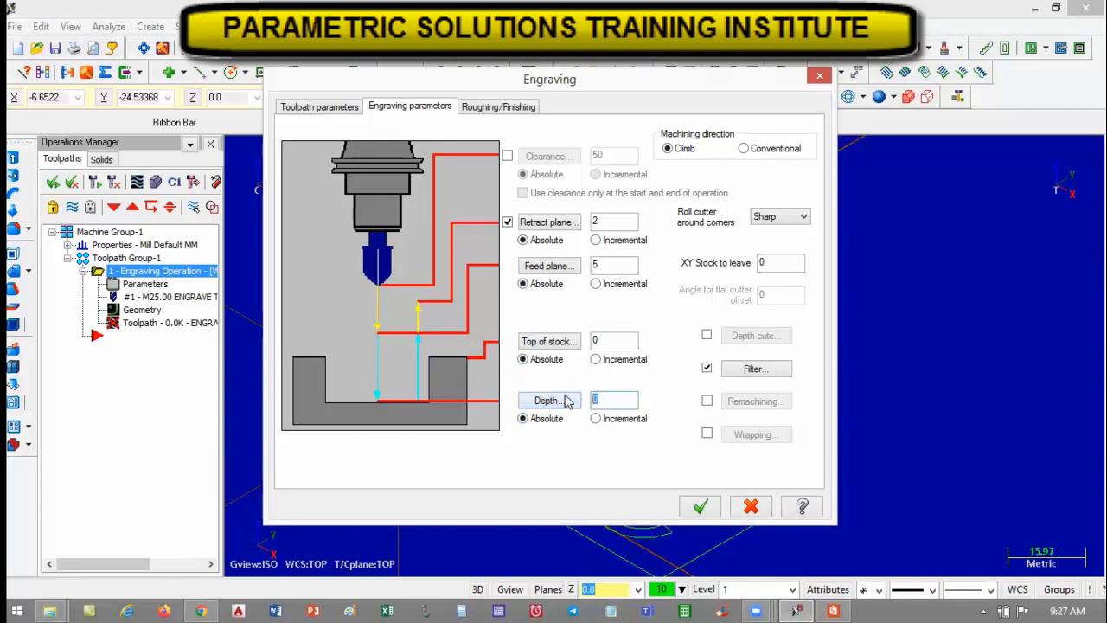
pyautogui.write('-1')
pyautogui.click(800, 222)
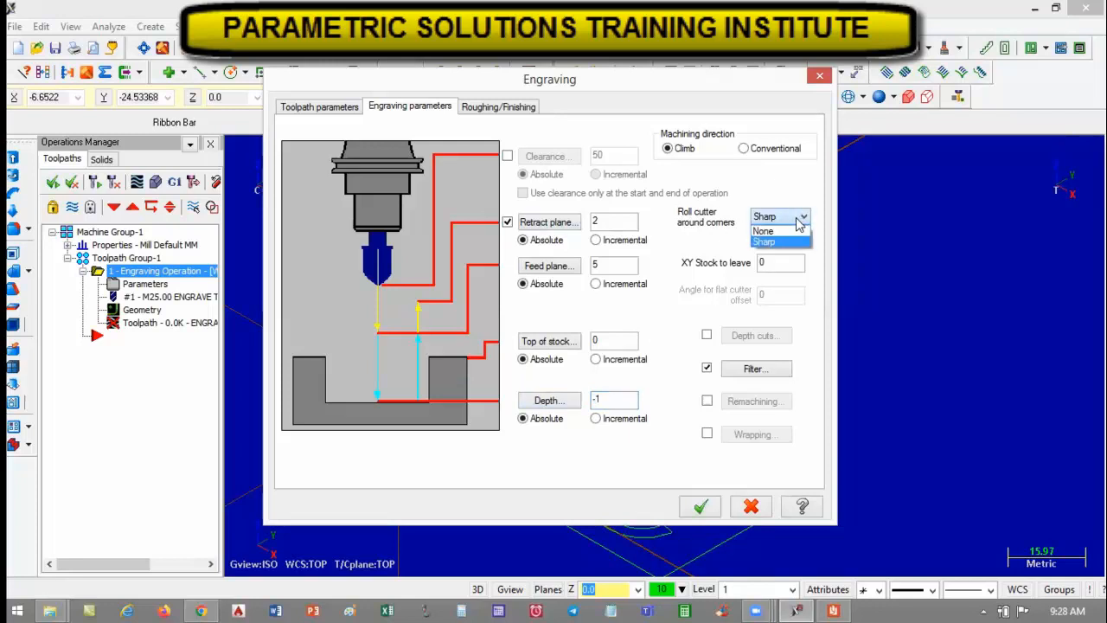
pyautogui.click(796, 223)
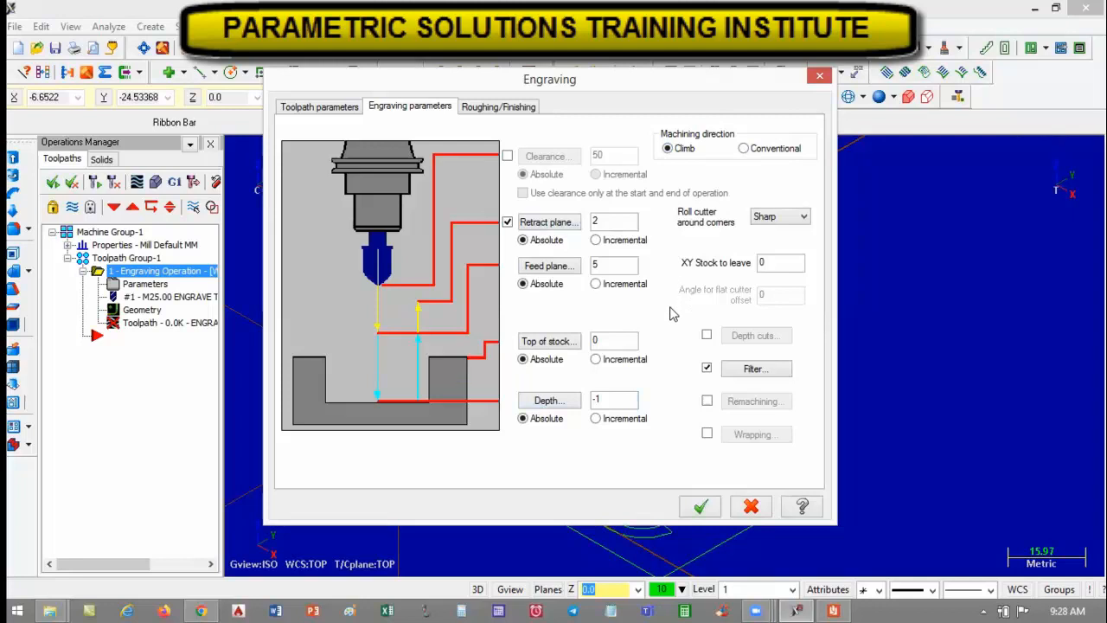
pyautogui.doubleClick(771, 262)
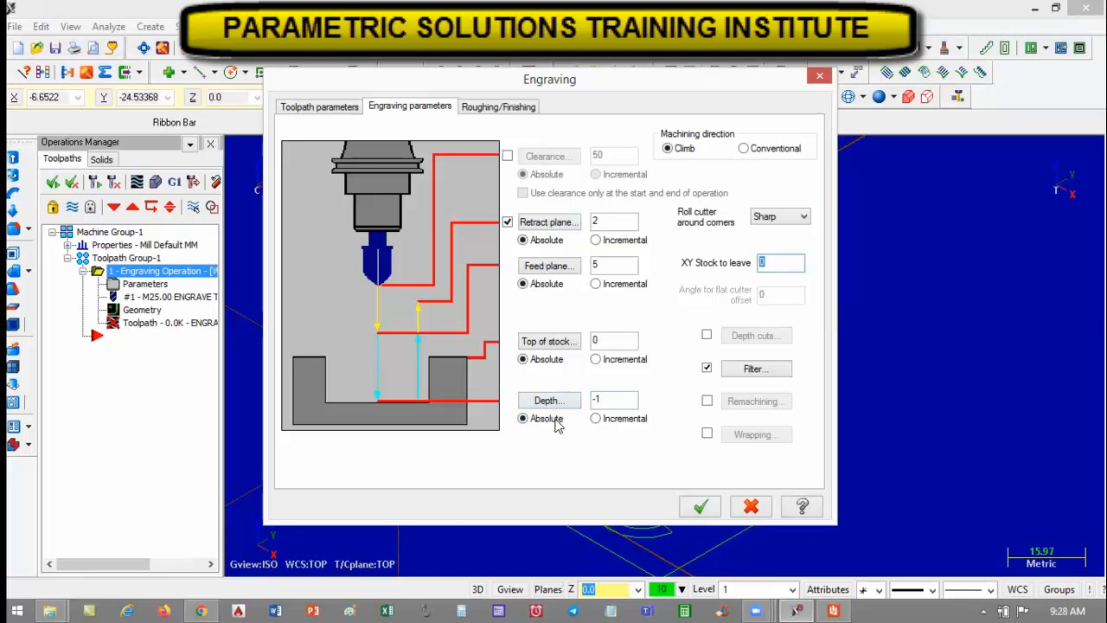
# Set the engraving's cut geometry to at depth in the roughing/finishing parameters.
pyautogui.click(494, 111)
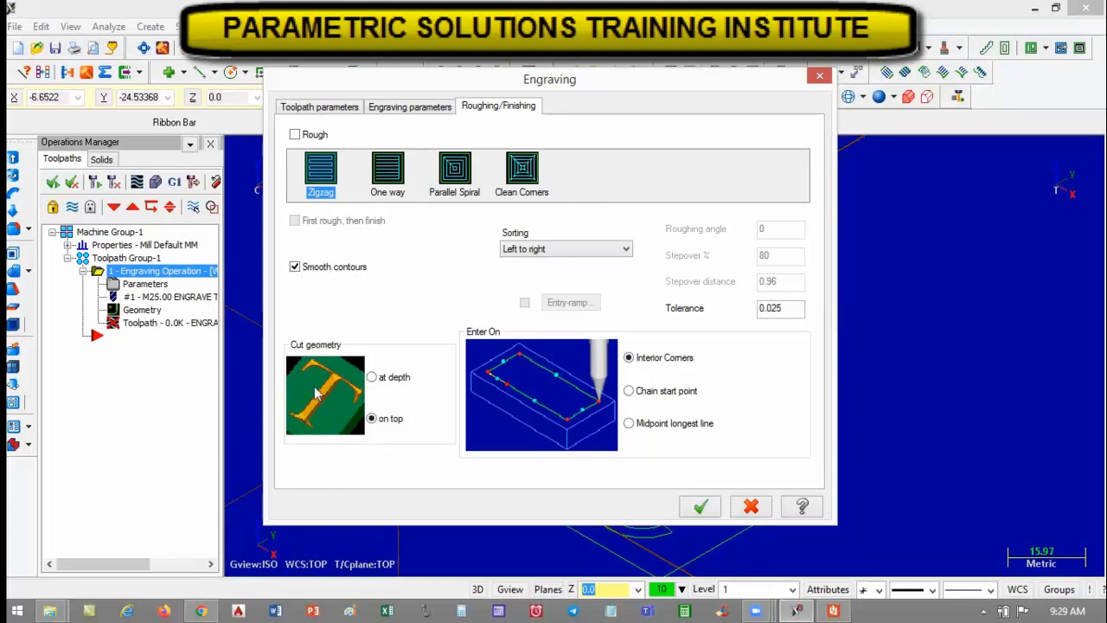
pyautogui.click(371, 378)
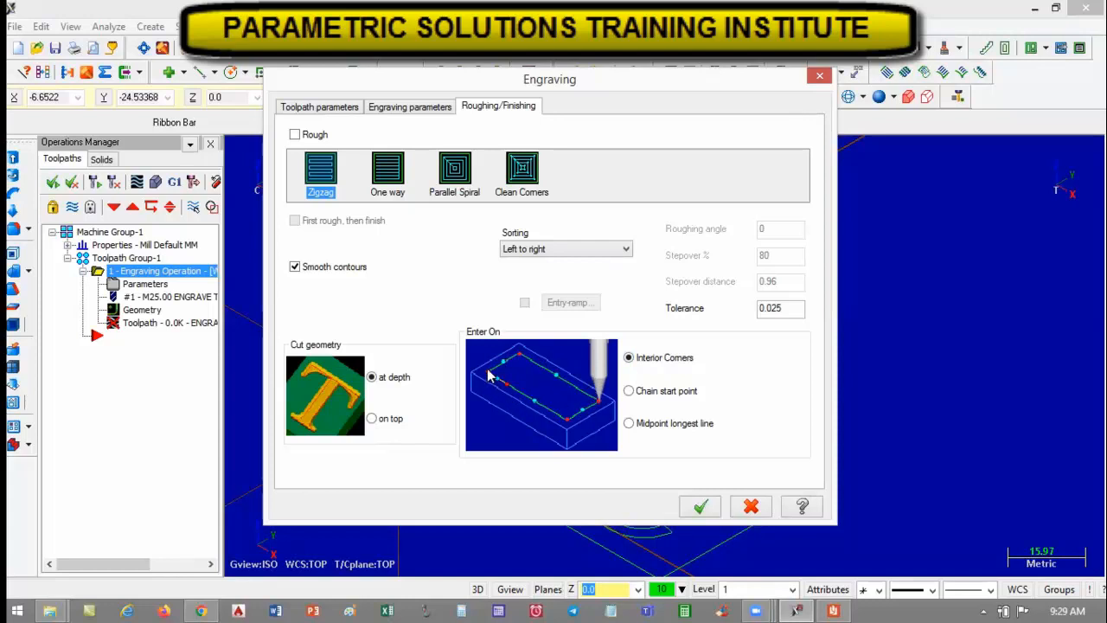
# Set the engraving entry point to interior corners and accept the parameters to generate the toolpath.
pyautogui.click(631, 391)
pyautogui.click(629, 423)
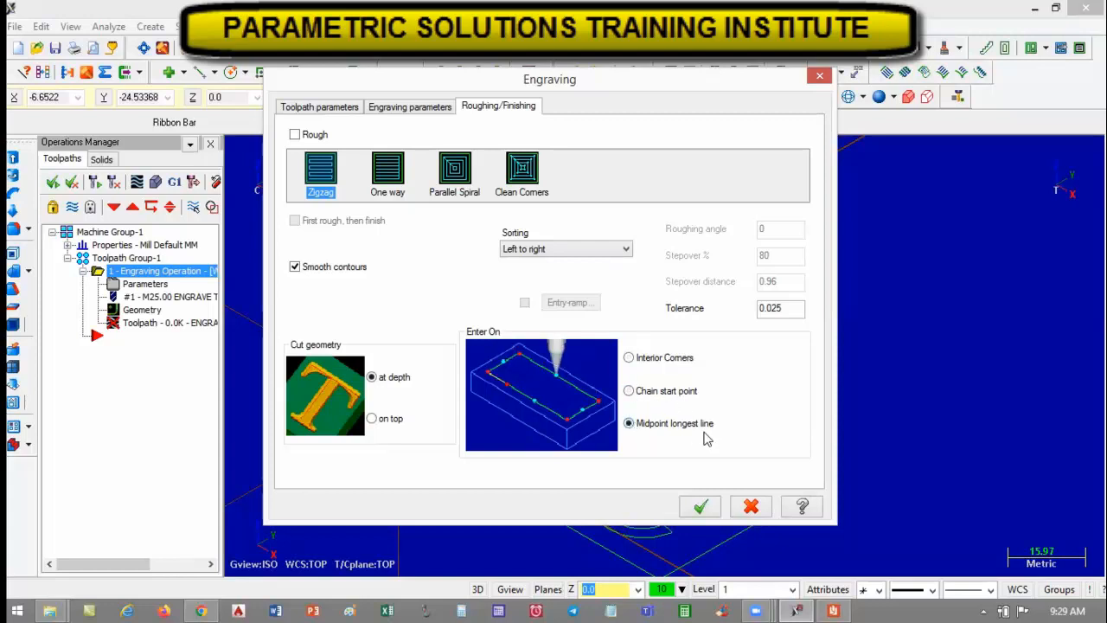
pyautogui.click(629, 358)
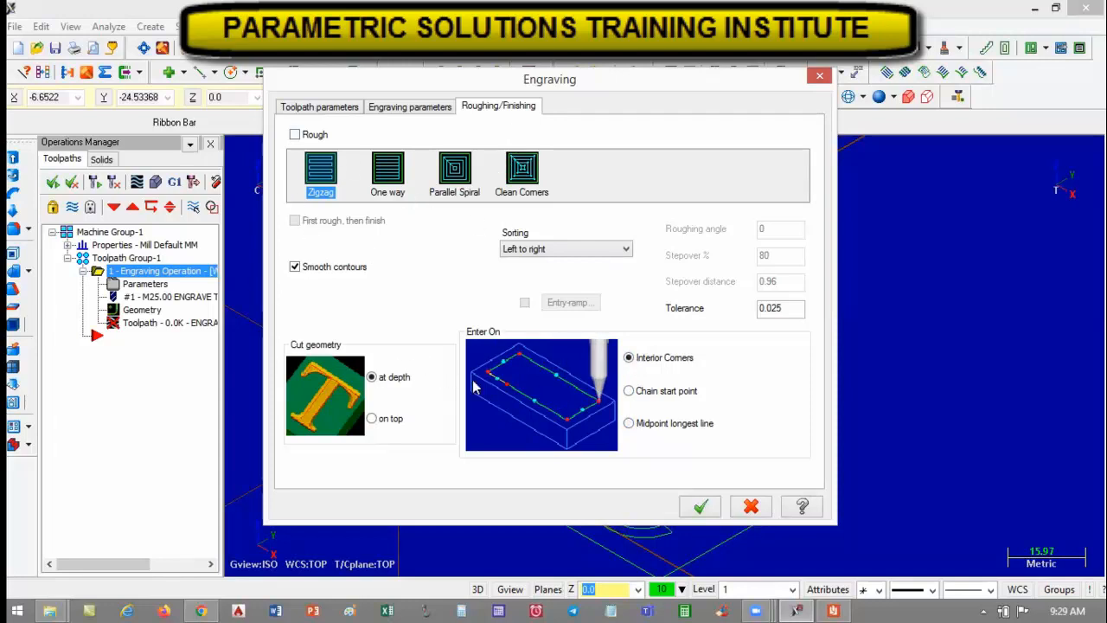
pyautogui.click(700, 506)
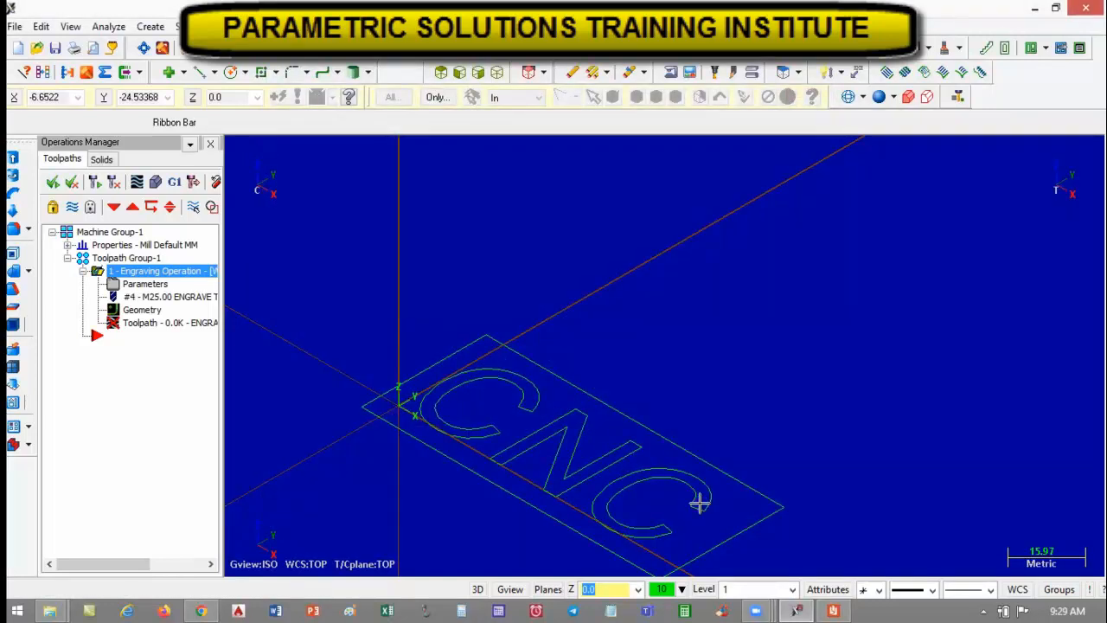
# Backplot the engraving toolpath along the CNC letters with the tool shown, and close the backplot.
pyautogui.moveTo(717, 445); pyautogui.dragTo(663, 435, button='middle')
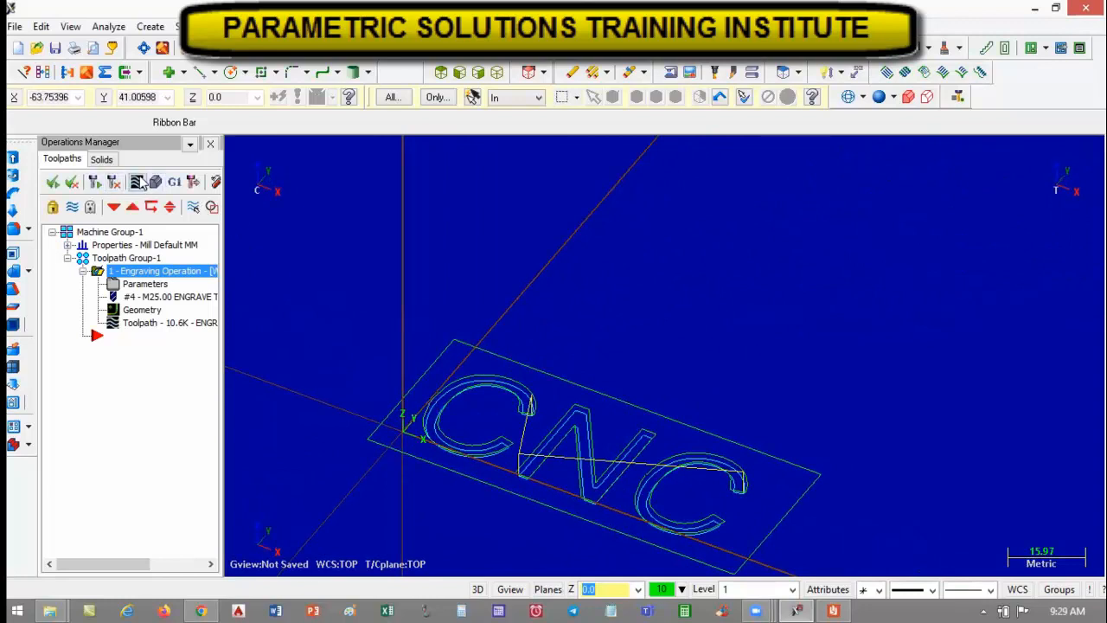
pyautogui.click(135, 179)
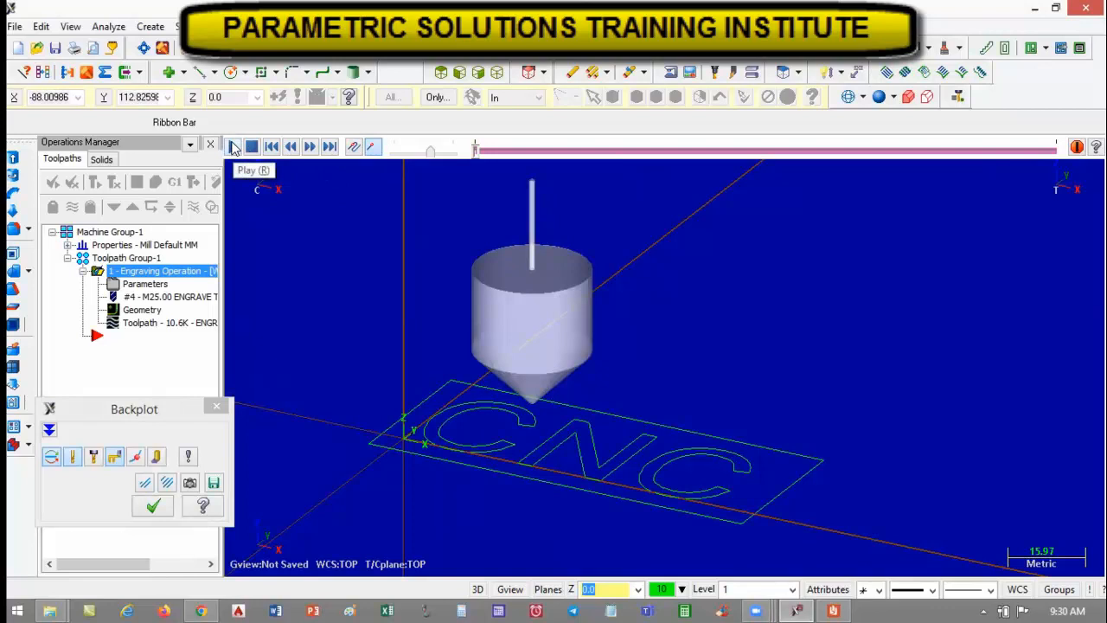
pyautogui.click(233, 147)
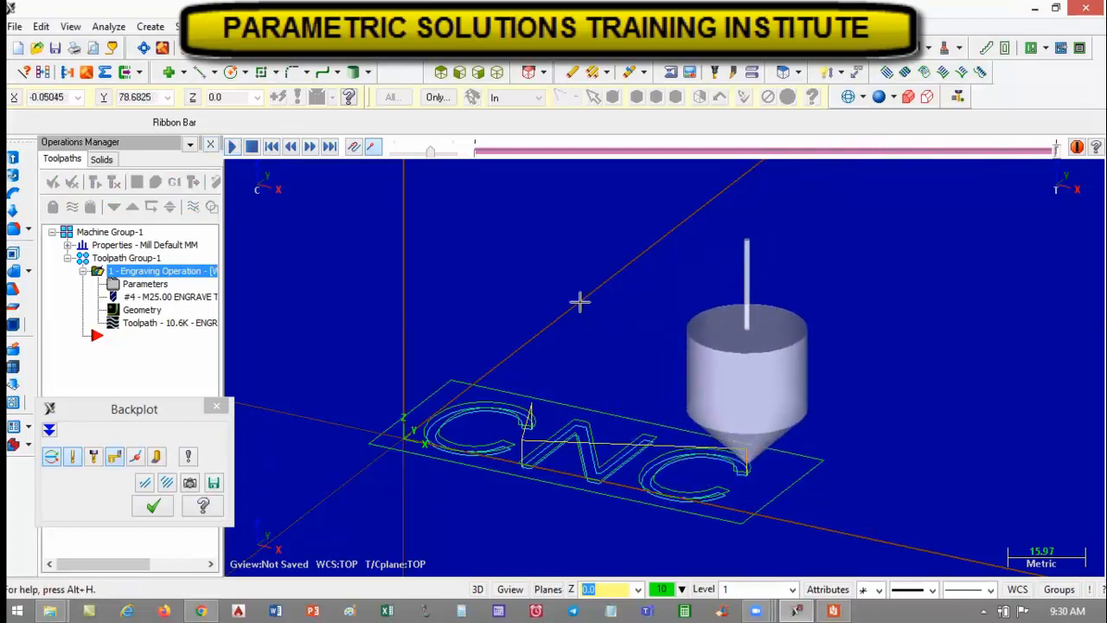
pyautogui.moveTo(581, 301); pyautogui.dragTo(573, 334, button='middle')
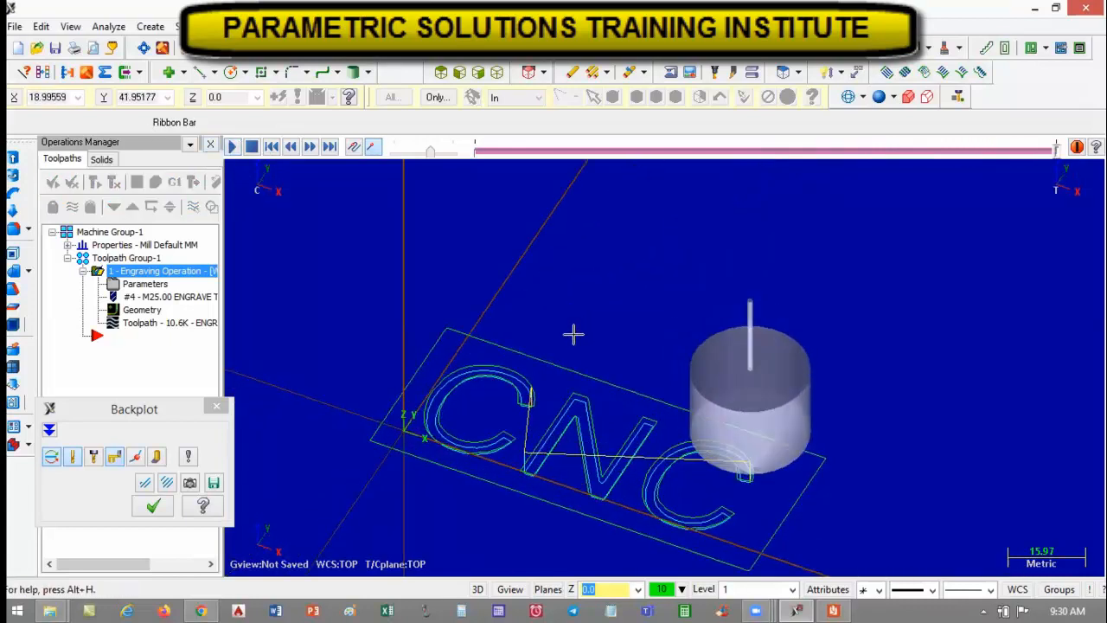
pyautogui.click(152, 506)
pyautogui.moveTo(530, 421); pyautogui.dragTo(500, 364, button='middle')
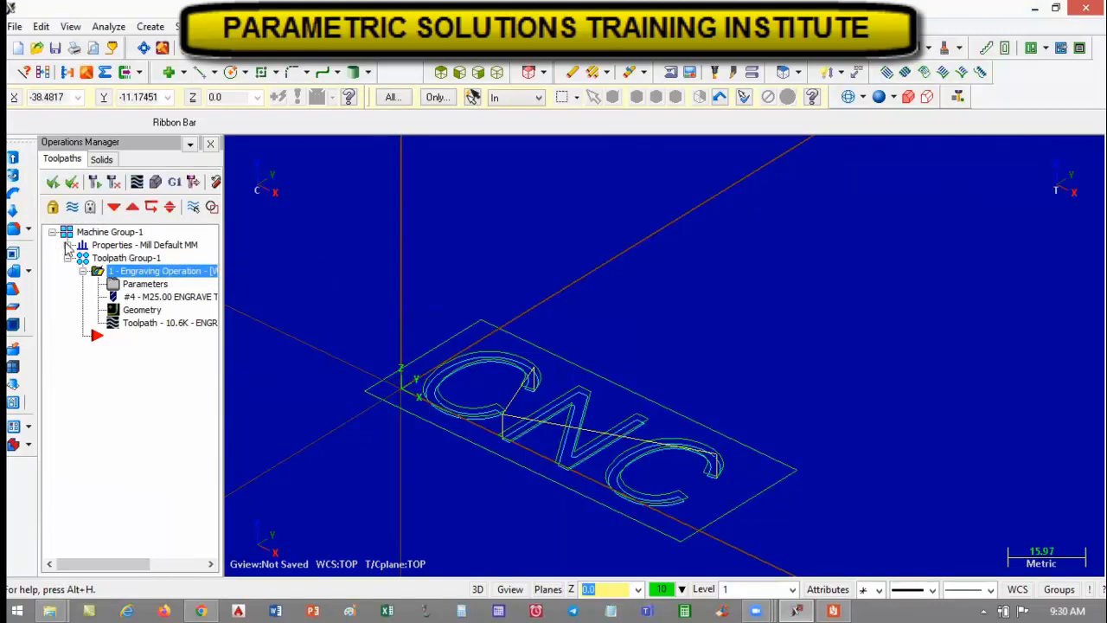
# Set up rectangular stock from opposite corners of the frame around the letters, with a Z thickness of 5.
pyautogui.click(67, 246)
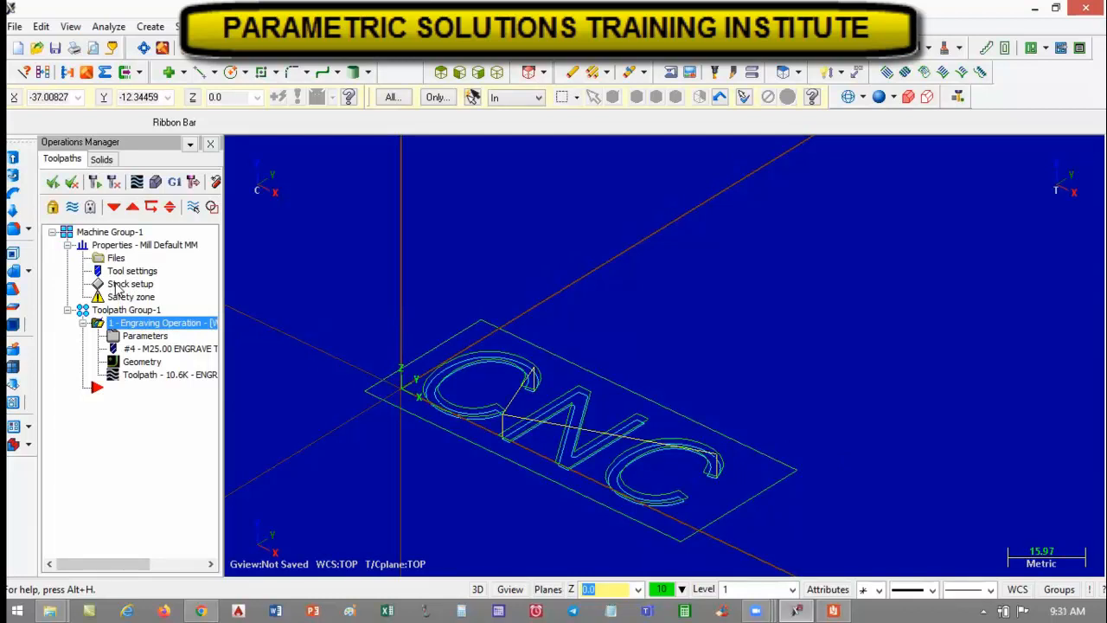
pyautogui.click(118, 289)
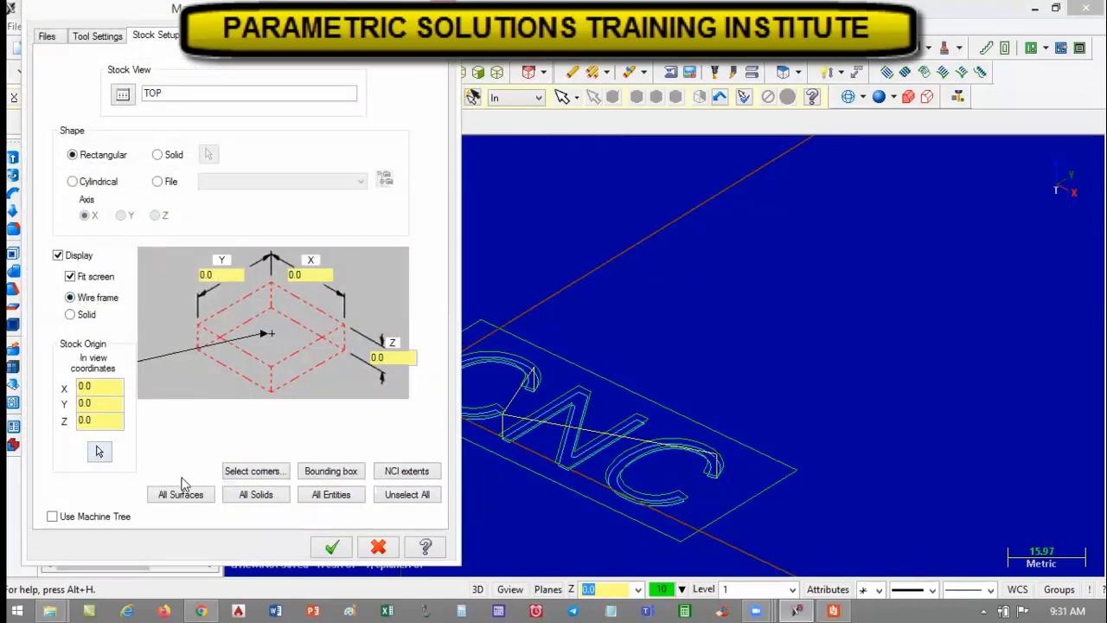
pyautogui.click(252, 472)
pyautogui.click(364, 390)
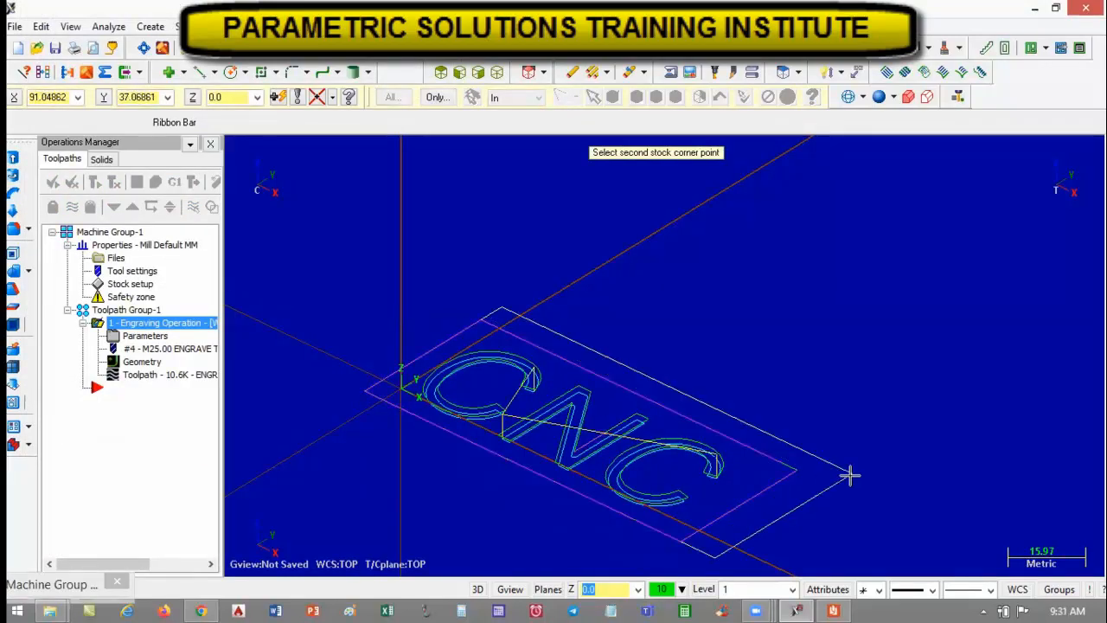
pyautogui.click(804, 471)
pyautogui.doubleClick(385, 356)
pyautogui.write('5')
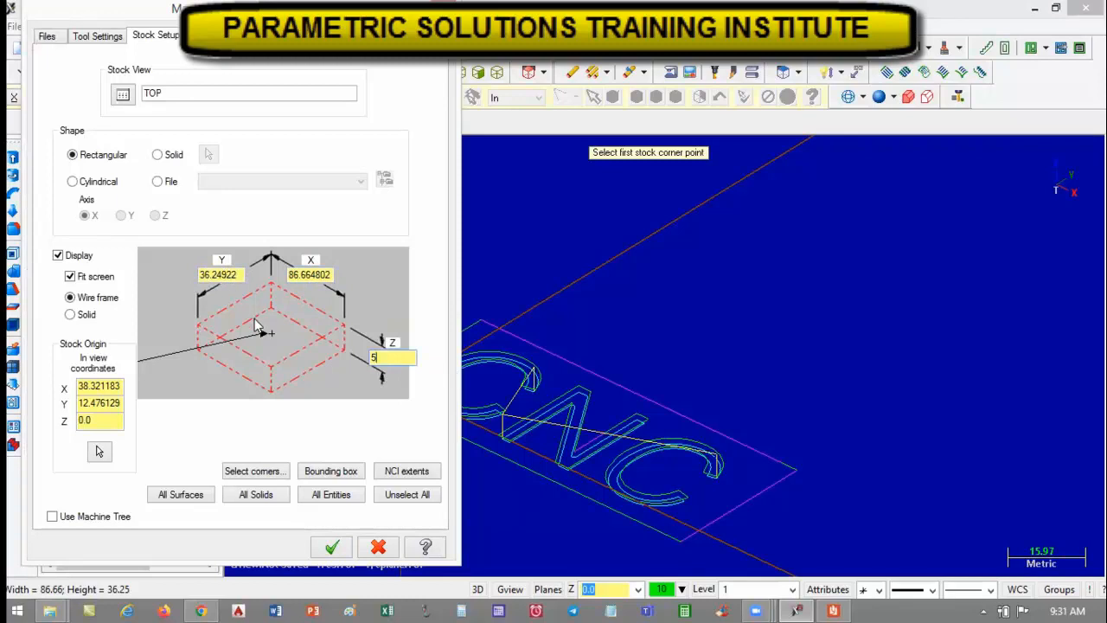
pyautogui.moveTo(277, 4)
pyautogui.mouseDown()
pyautogui.moveTo(145, 4)
pyautogui.moveTo(305, 10)
pyautogui.mouseUp()
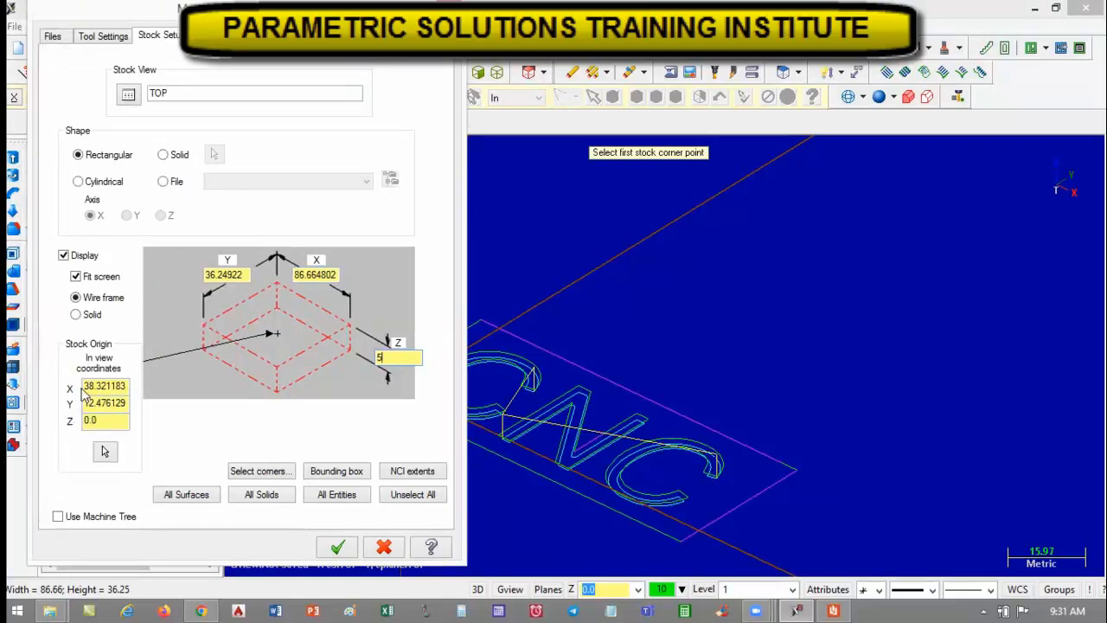
pyautogui.click(339, 547)
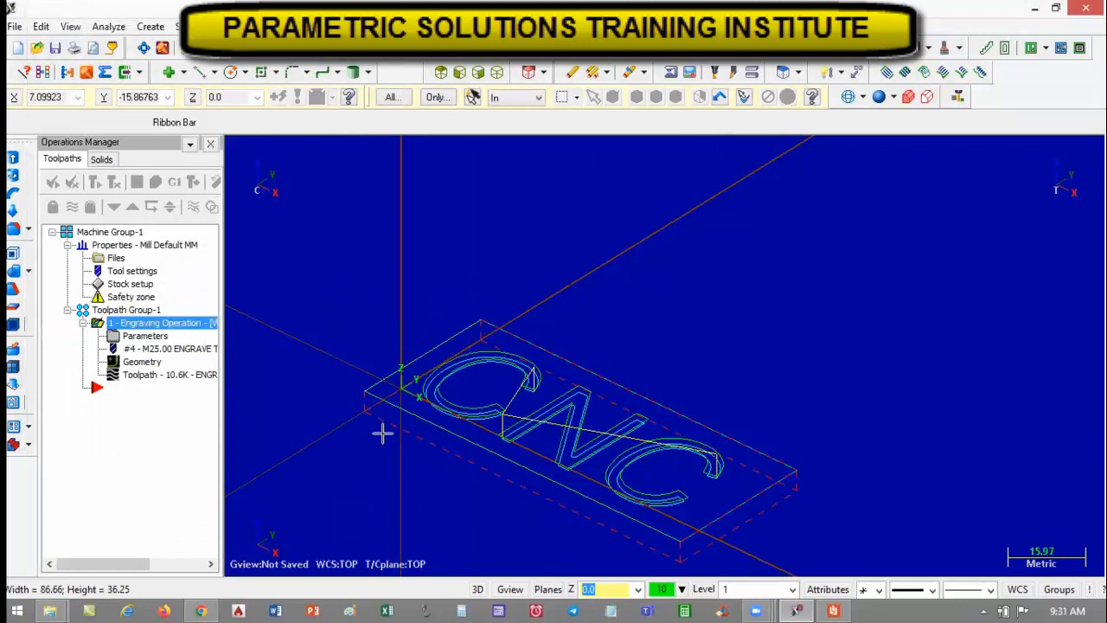
# Verify the engraving operation by simulating the cut on the solid stock, and close the simulation.
pyautogui.scroll(2, 833, 531)
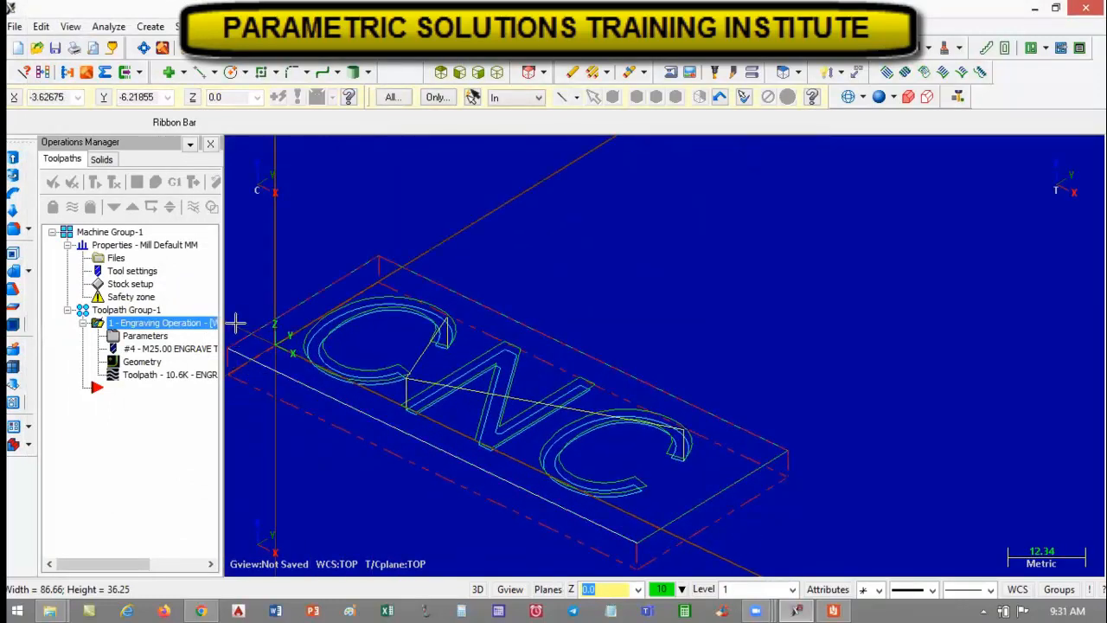
pyautogui.scroll(-1, 625, 346)
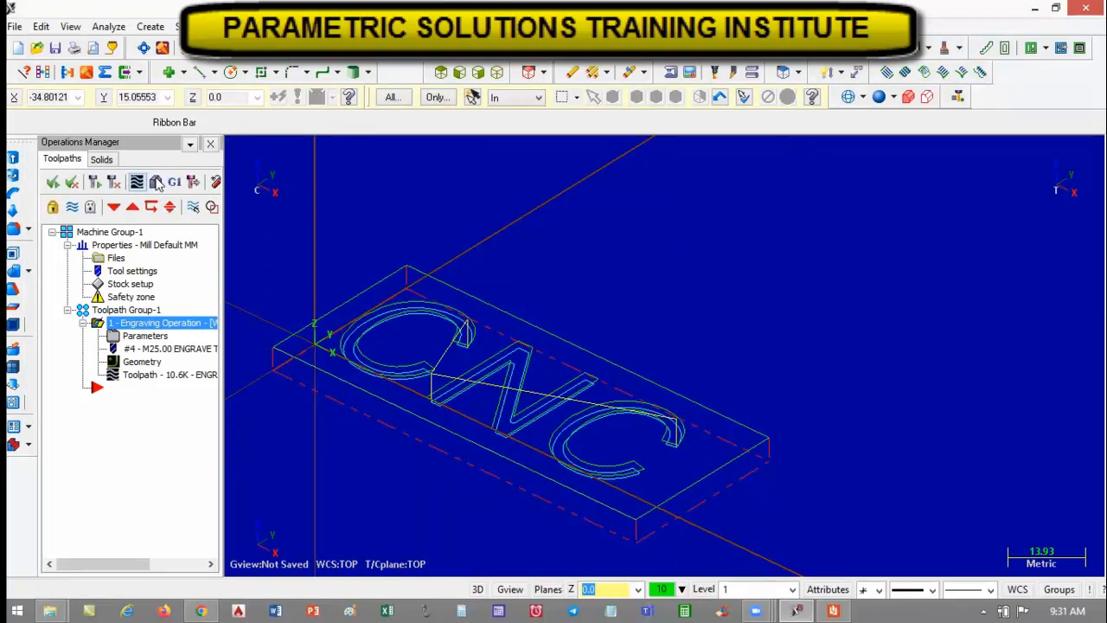
pyautogui.click(155, 182)
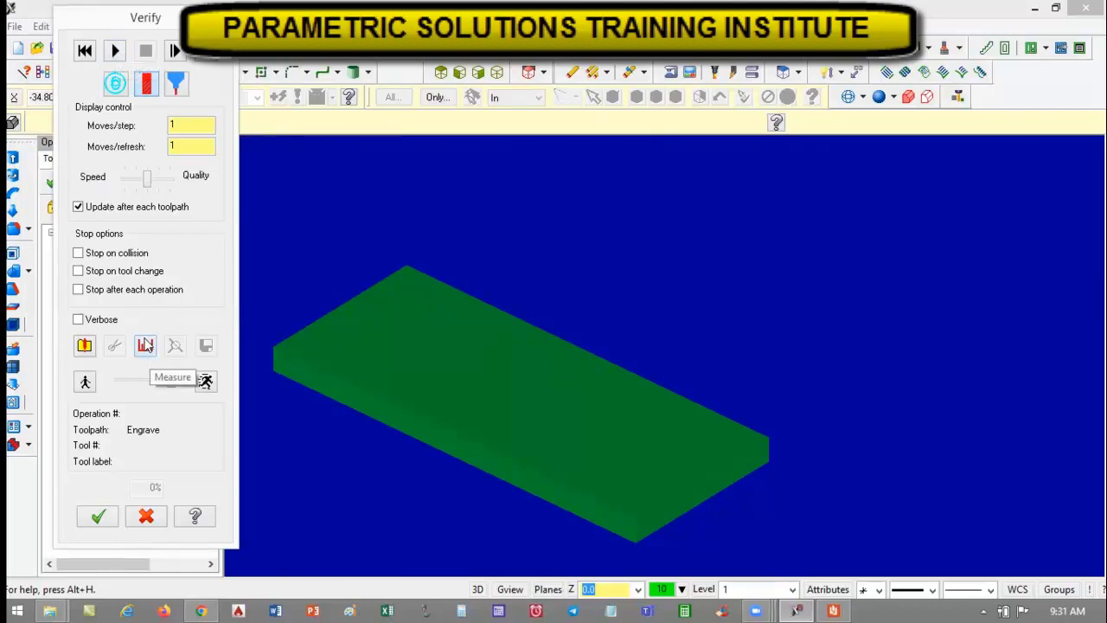
pyautogui.click(116, 51)
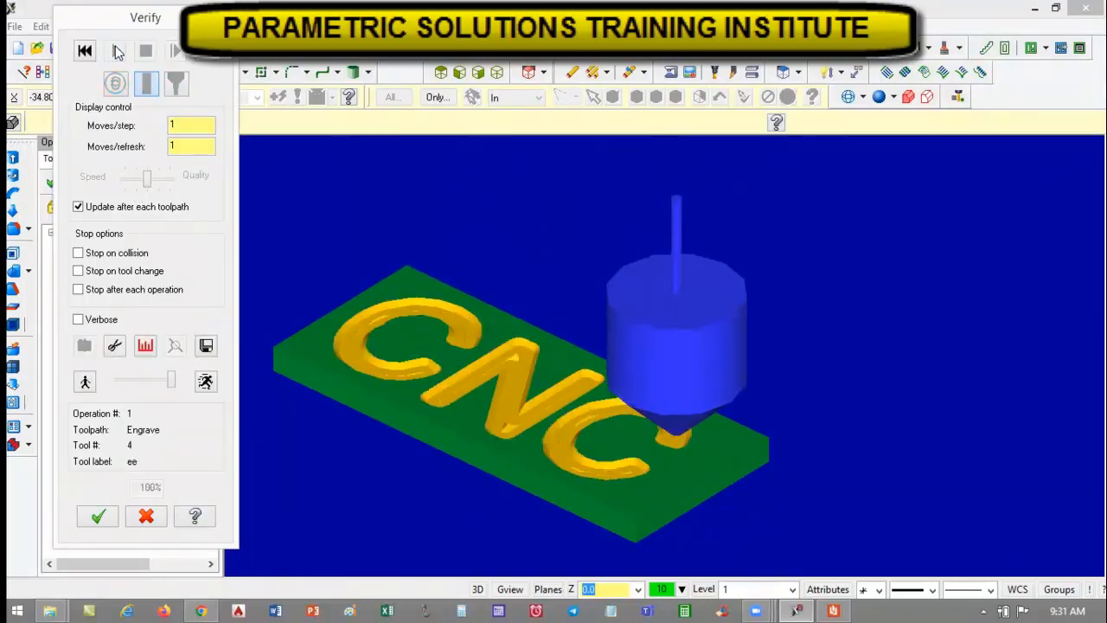
pyautogui.moveTo(531, 277); pyautogui.dragTo(404, 339, button='middle')
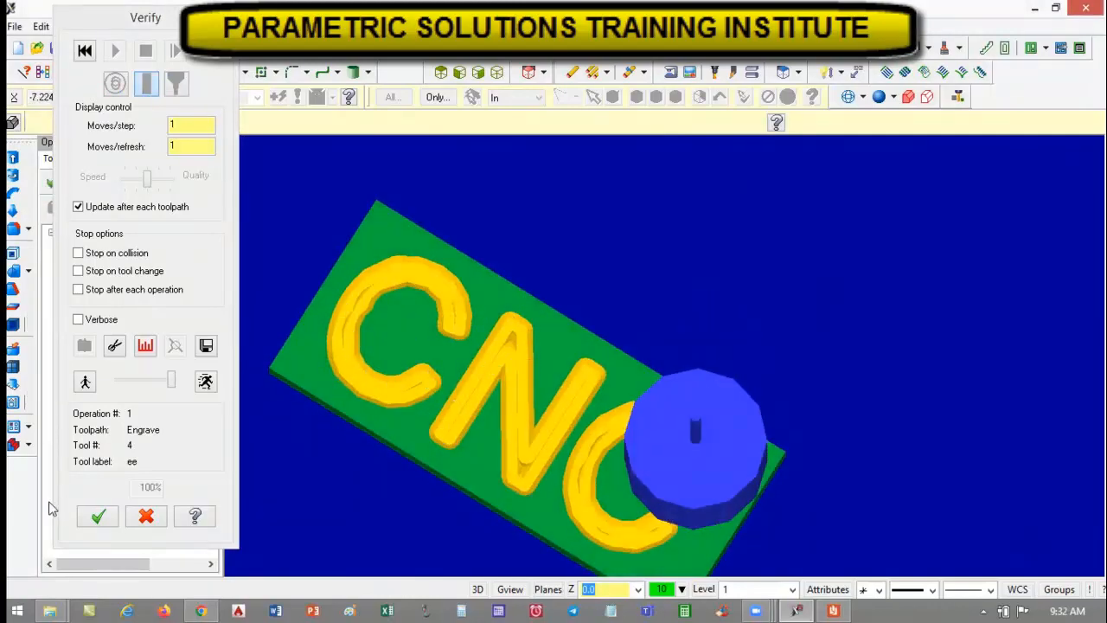
pyautogui.click(98, 516)
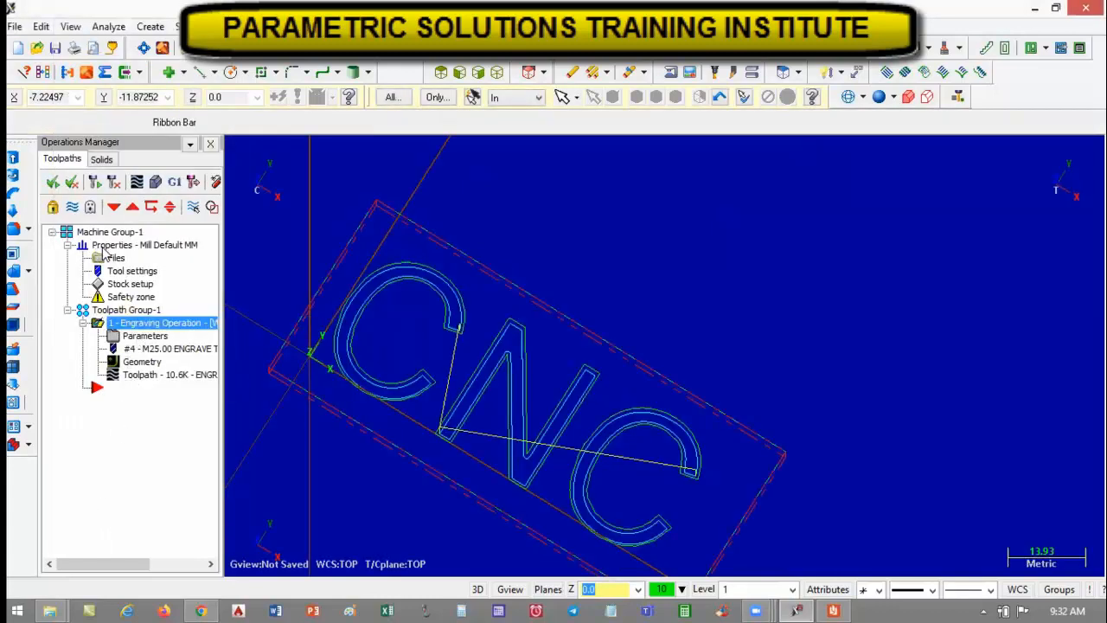
# Change the engraving operation's cut geometry to on top in the roughing/finishing parameters.
pyautogui.click(140, 341)
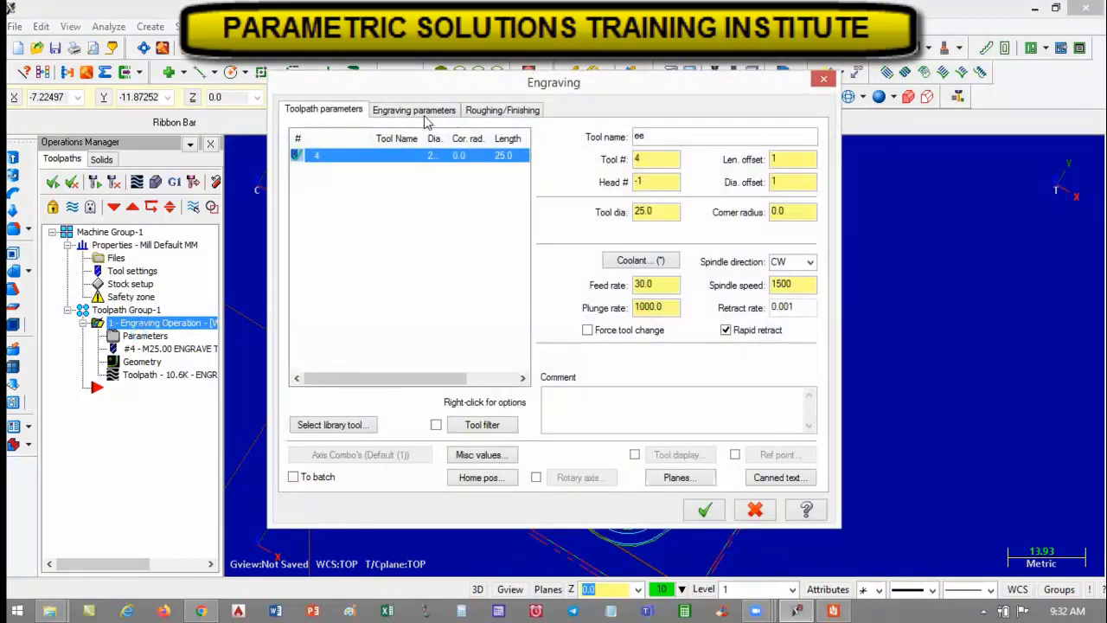
pyautogui.click(508, 110)
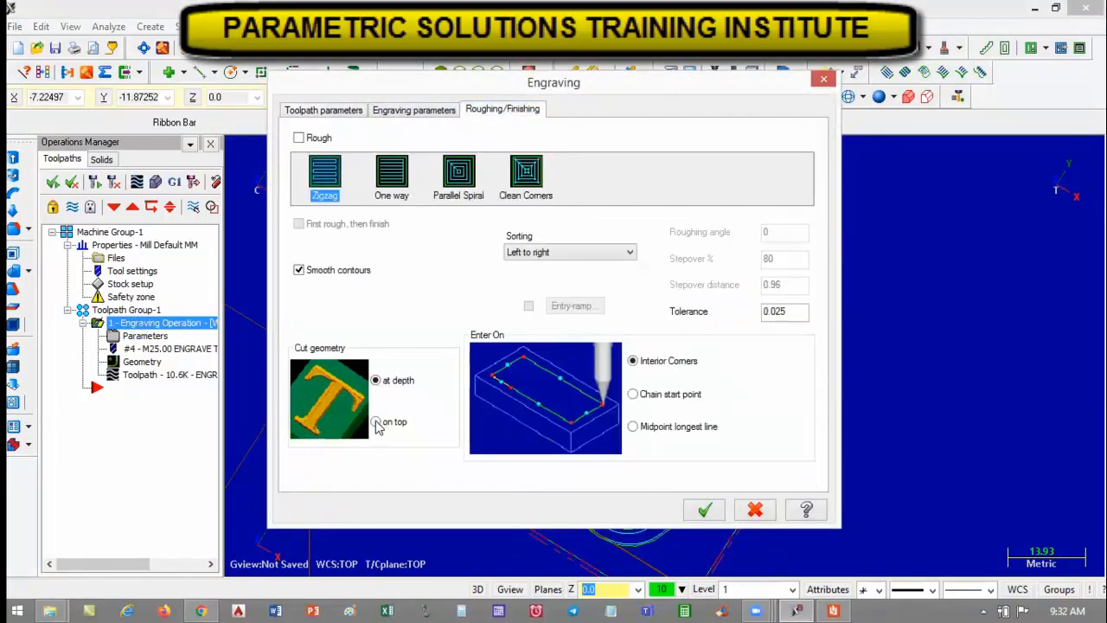
pyautogui.click(375, 422)
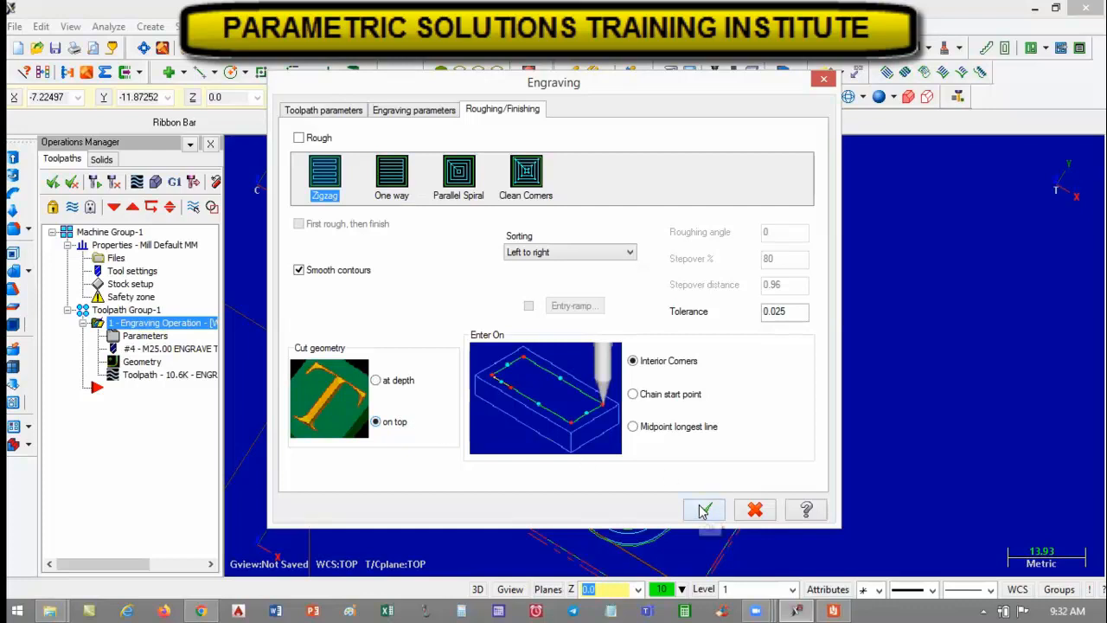
pyautogui.click(704, 509)
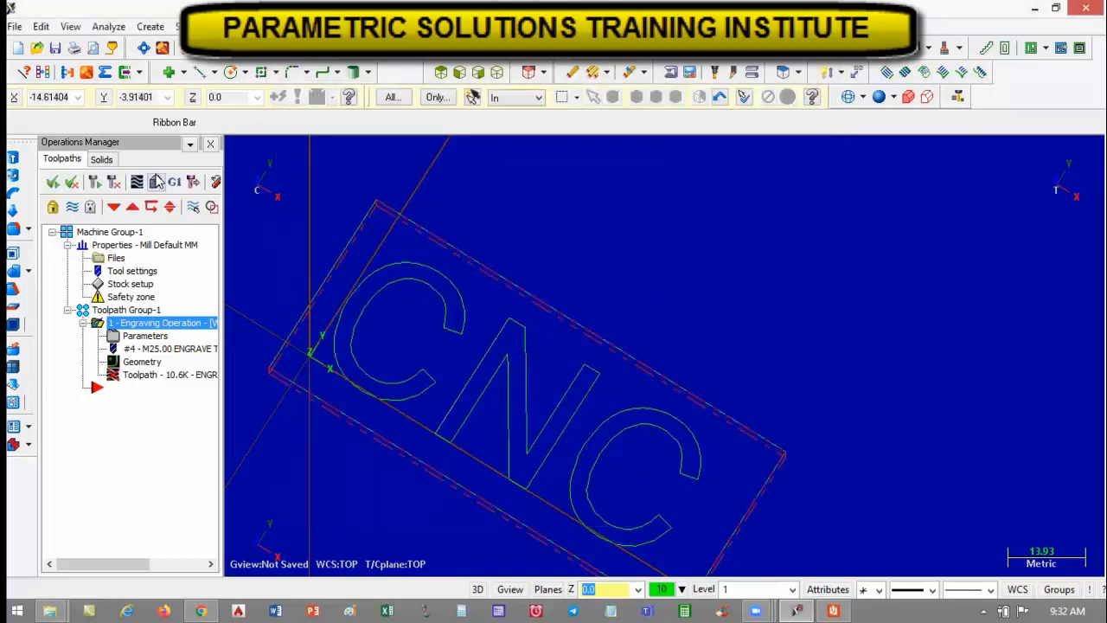
# Regenerate the changed engraving operation and verify it by simulating the cut on the stock.
pyautogui.click(157, 181)
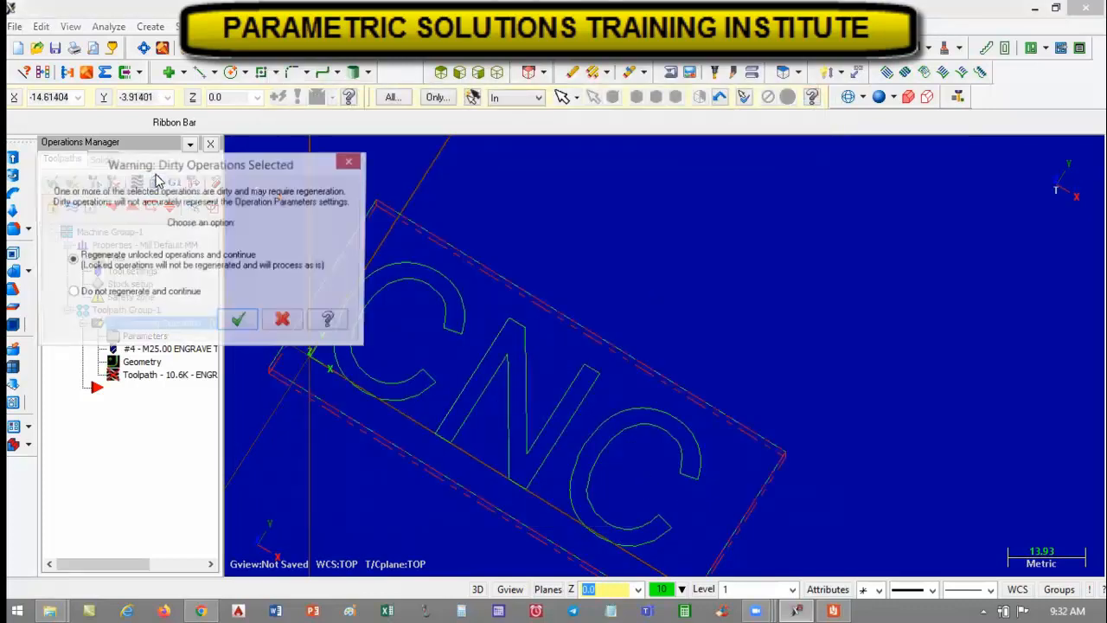
pyautogui.click(239, 322)
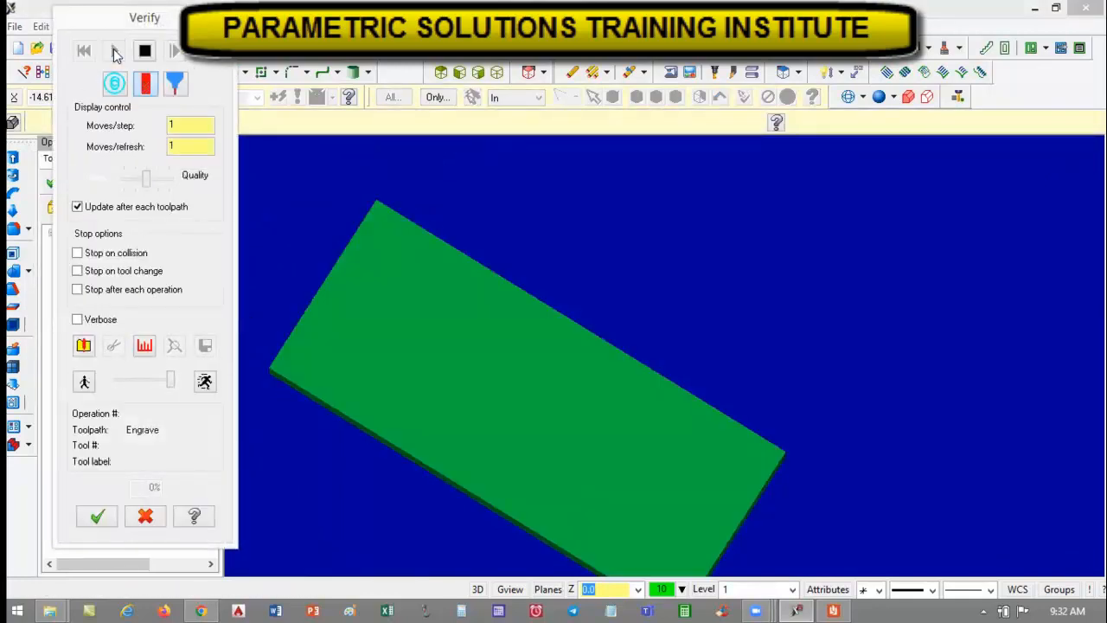
pyautogui.click(115, 51)
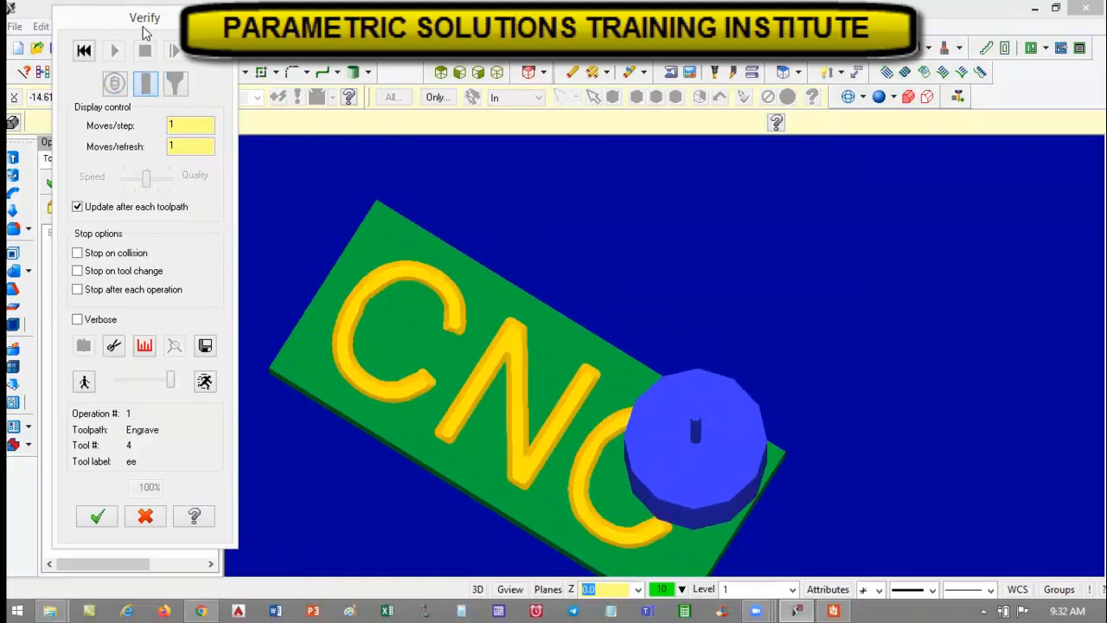
pyautogui.click(574, 376)
pyautogui.moveTo(573, 376); pyautogui.dragTo(648, 361, button='middle')
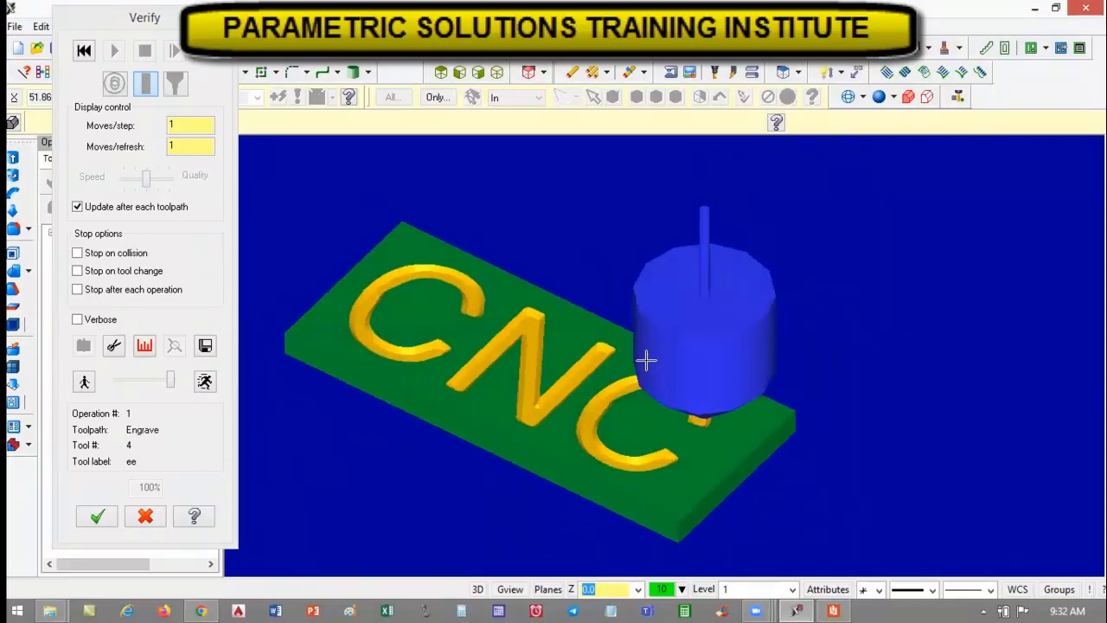
pyautogui.click(97, 517)
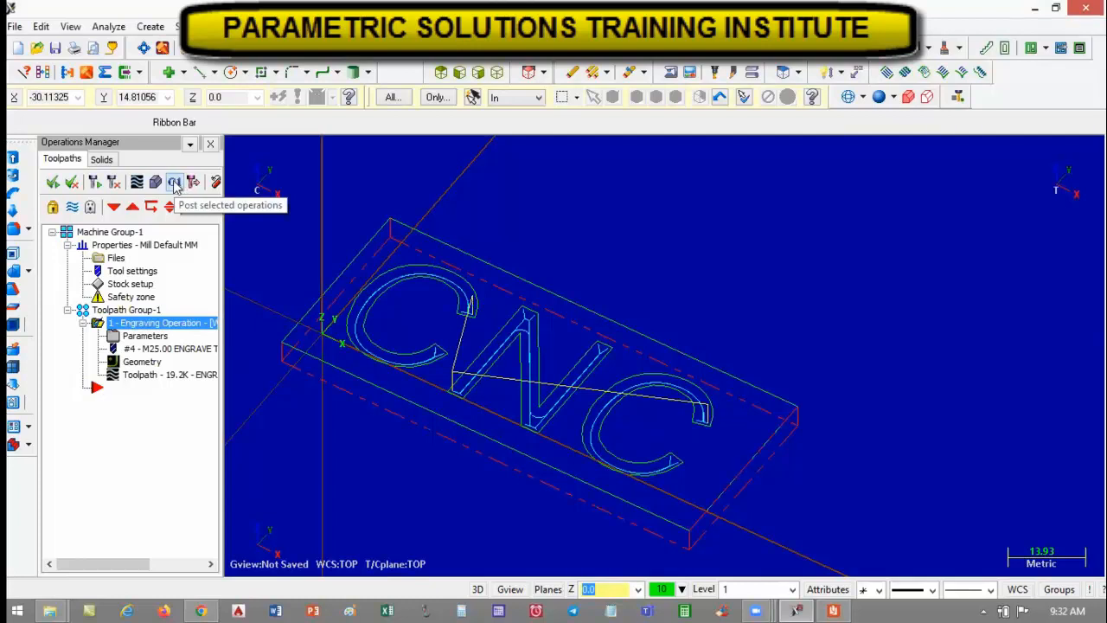
# Post the engraving operation to an NC file with the overwrite option and open the code for editing.
pyautogui.click(174, 183)
pyautogui.click(316, 159)
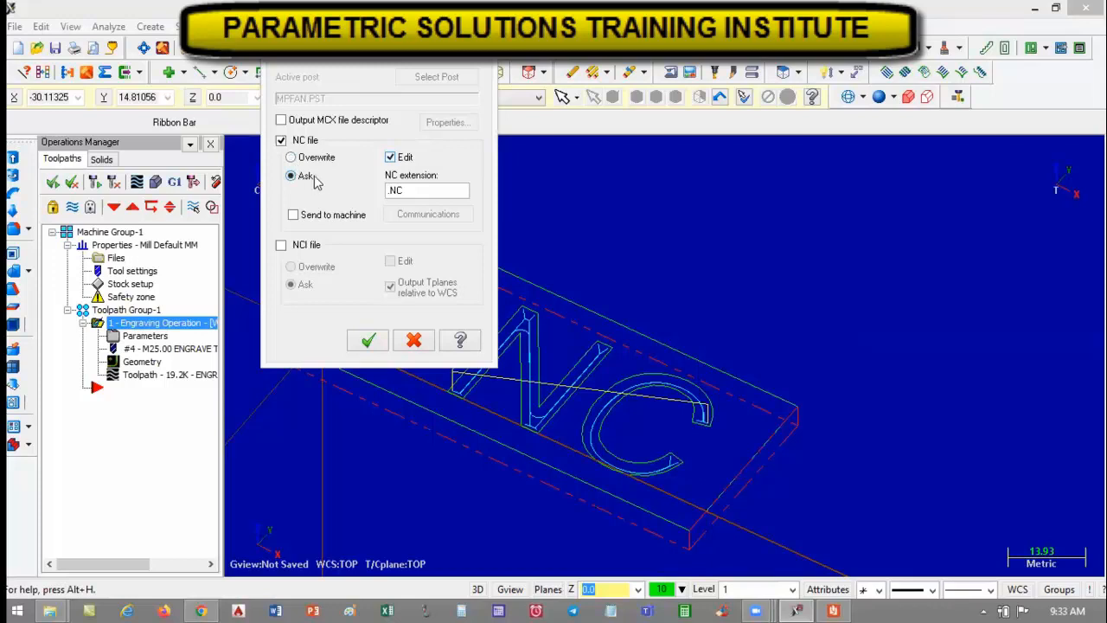
pyautogui.click(308, 159)
pyautogui.click(368, 342)
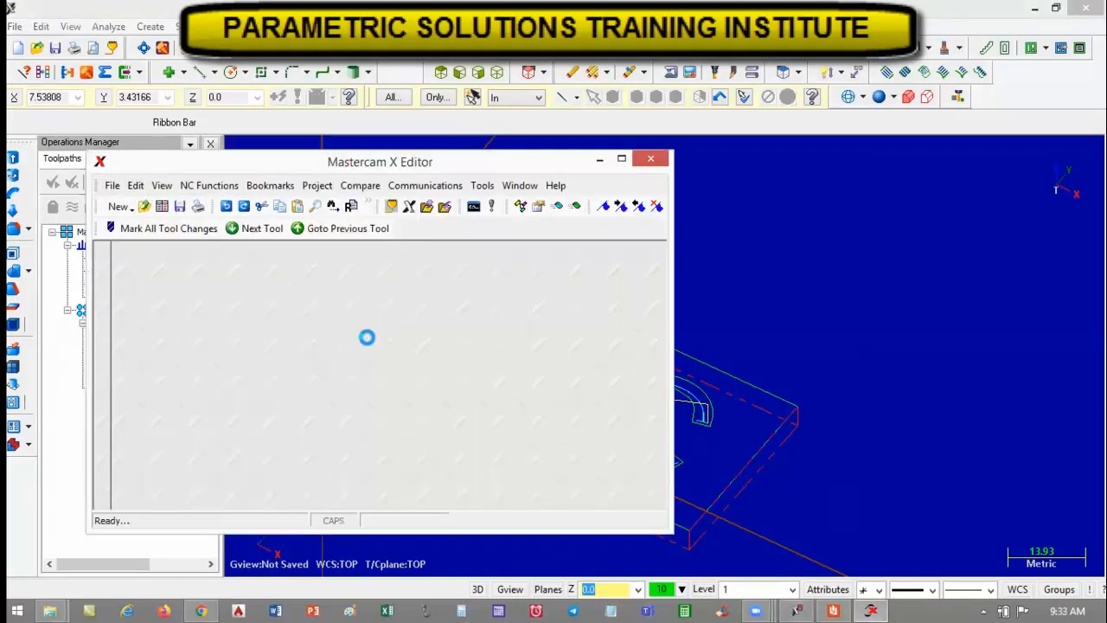
# Delete the comment lines between the program number and block N100, and set the program number to O1234.
pyautogui.scroll(-1, 262, 291)
pyautogui.scroll(1, 247, 296)
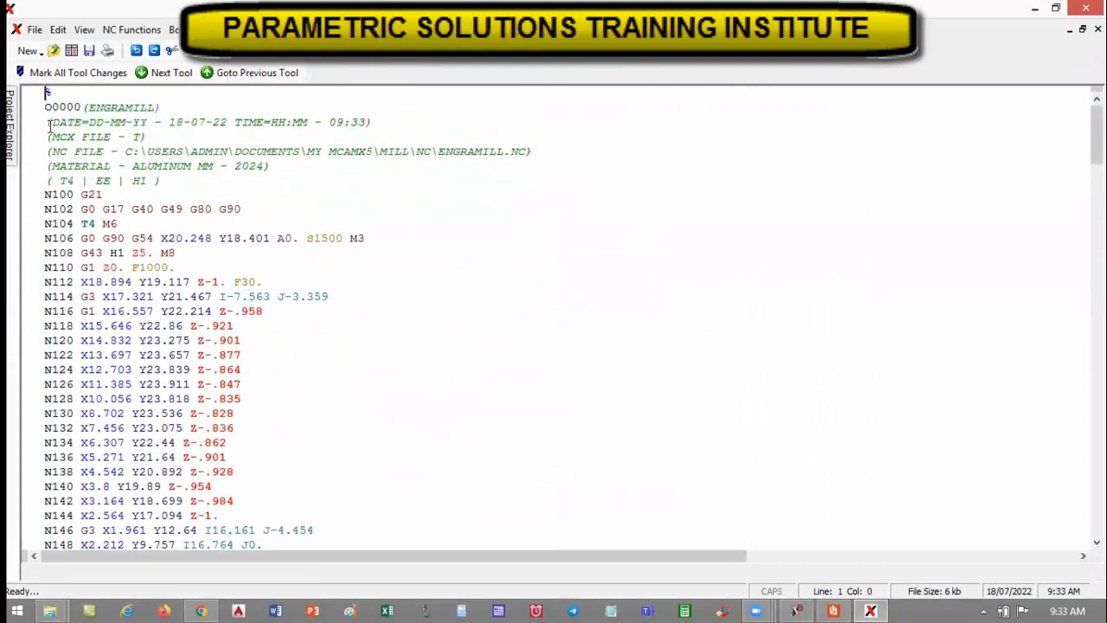
pyautogui.moveTo(49, 121); pyautogui.dragTo(270, 179)
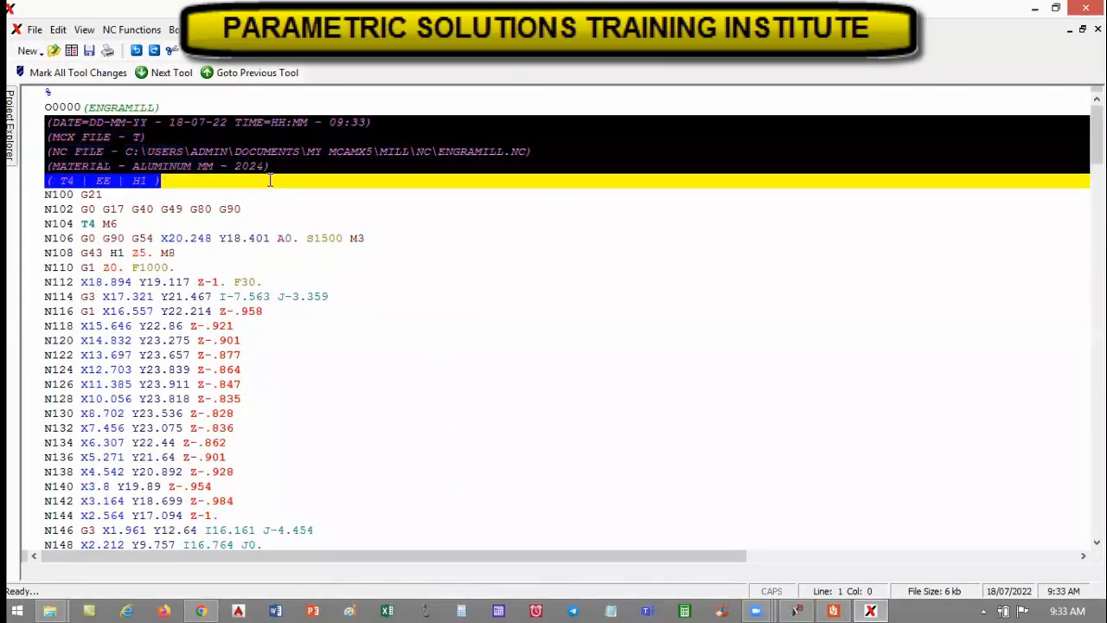
pyautogui.press('Delete')
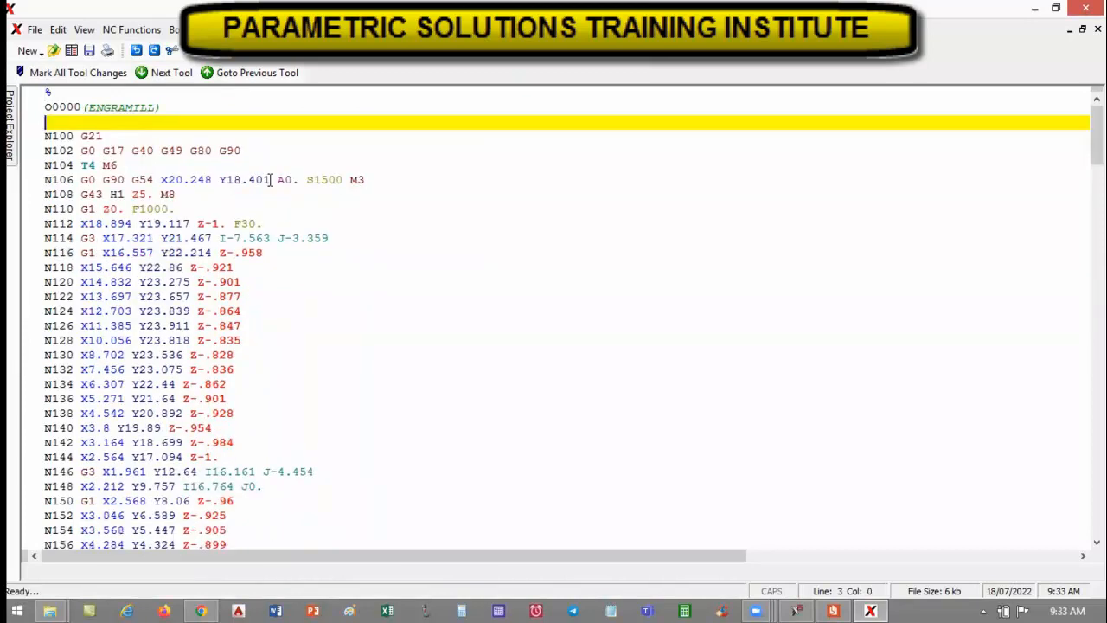
pyautogui.press('Delete')
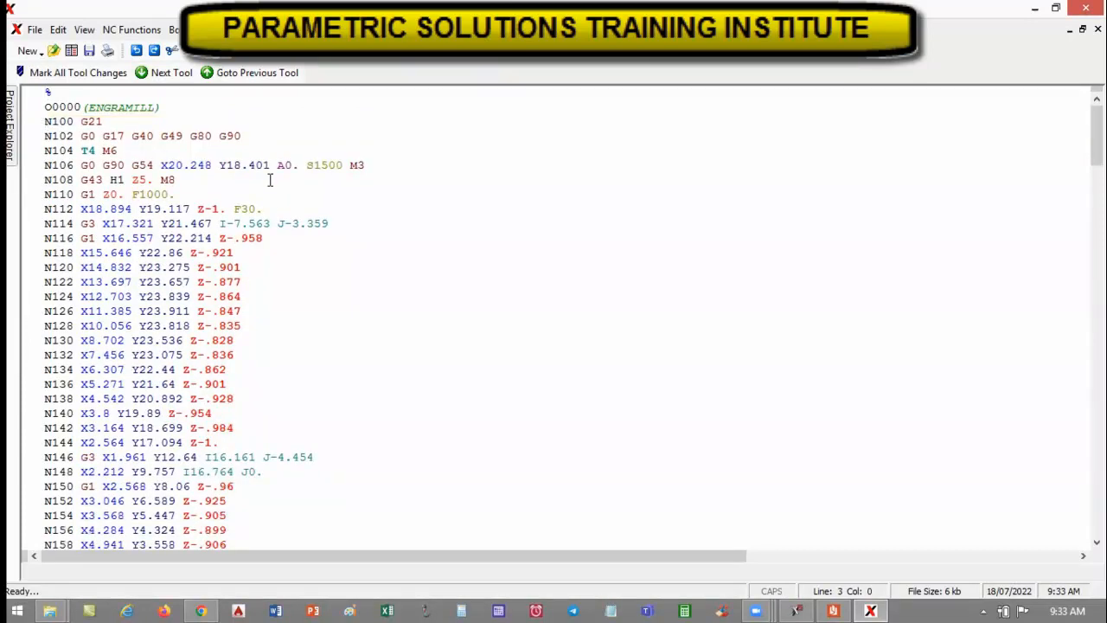
pyautogui.moveTo(52, 106); pyautogui.dragTo(81, 107)
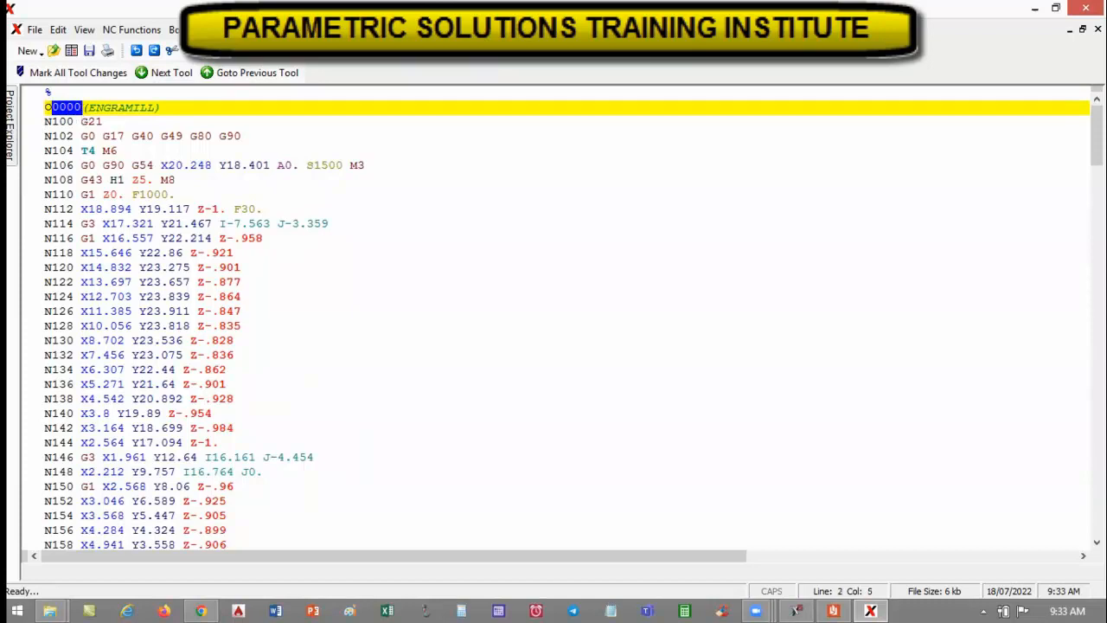
pyautogui.write('1234')
# Examine the G17, G40 and G49 codes in block N102 of the NC program.
pyautogui.moveTo(104, 136); pyautogui.dragTo(131, 137)
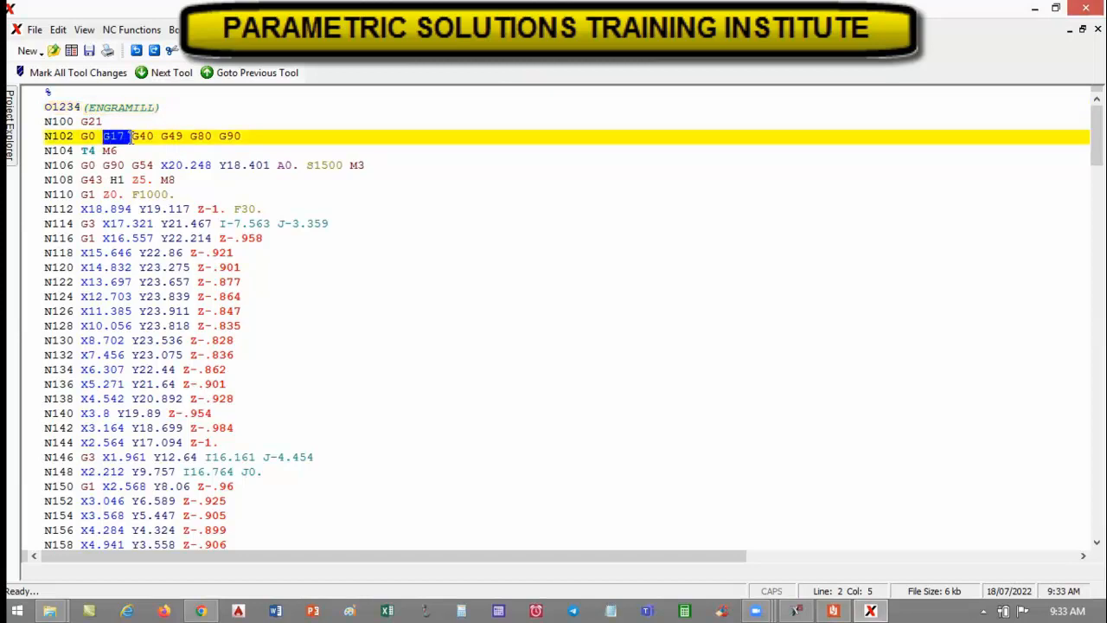
pyautogui.click(156, 135)
pyautogui.moveTo(132, 136); pyautogui.dragTo(179, 133)
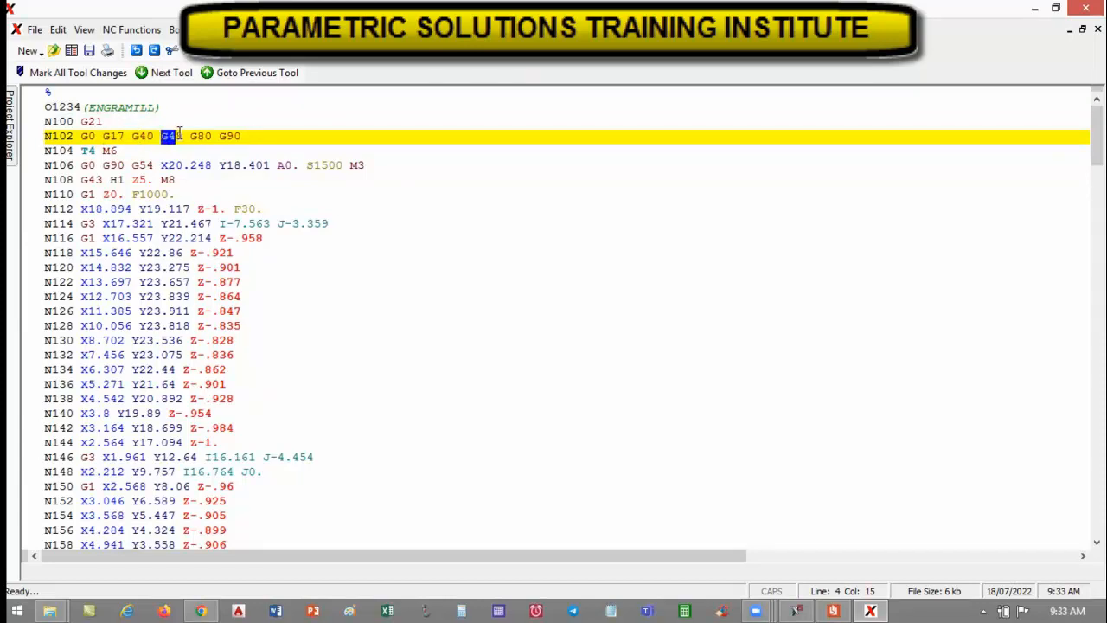